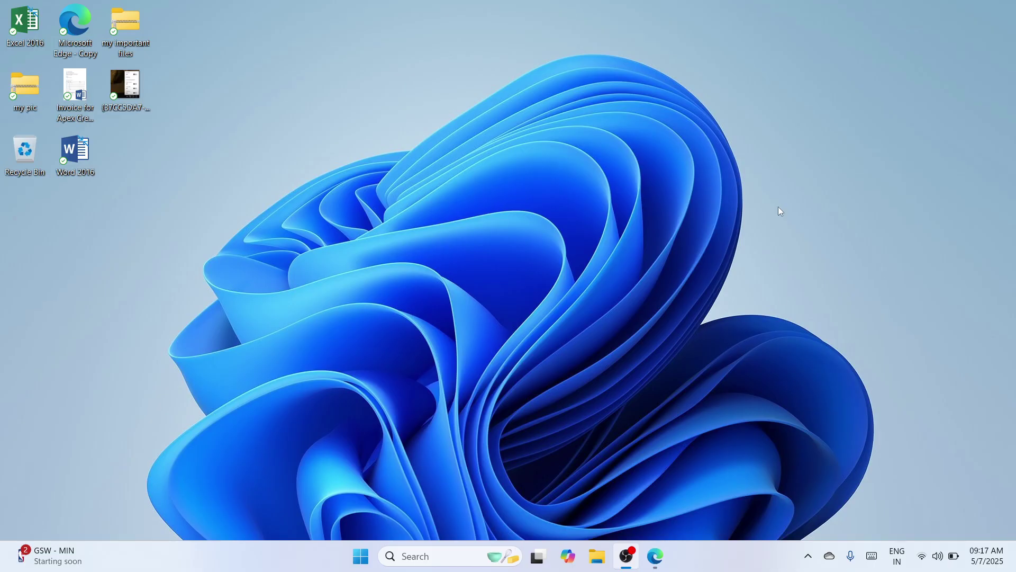
Search Windows for 'info' and launch System Information
left_click(744, 131)
left_click(419, 555)
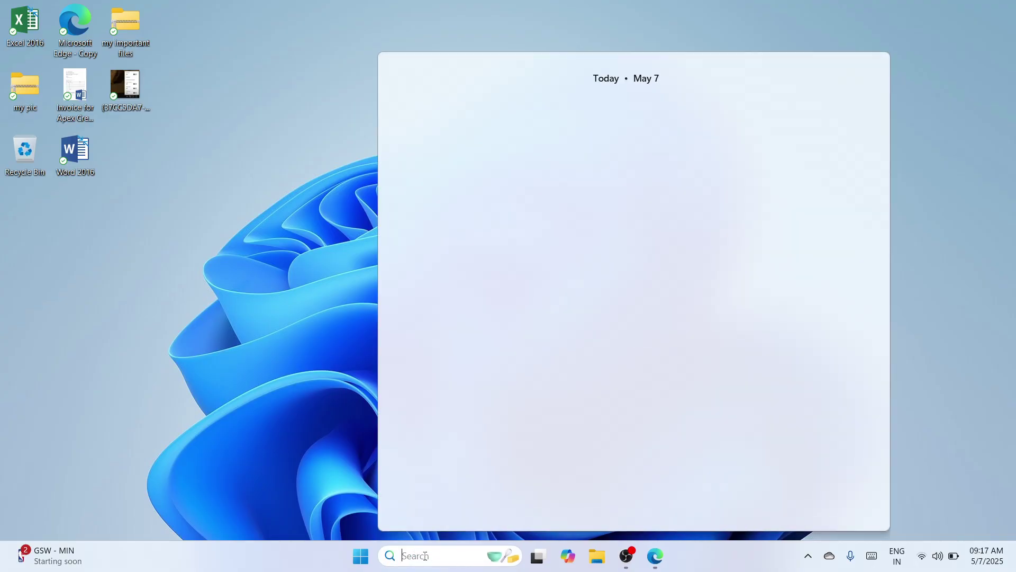
type("inf")
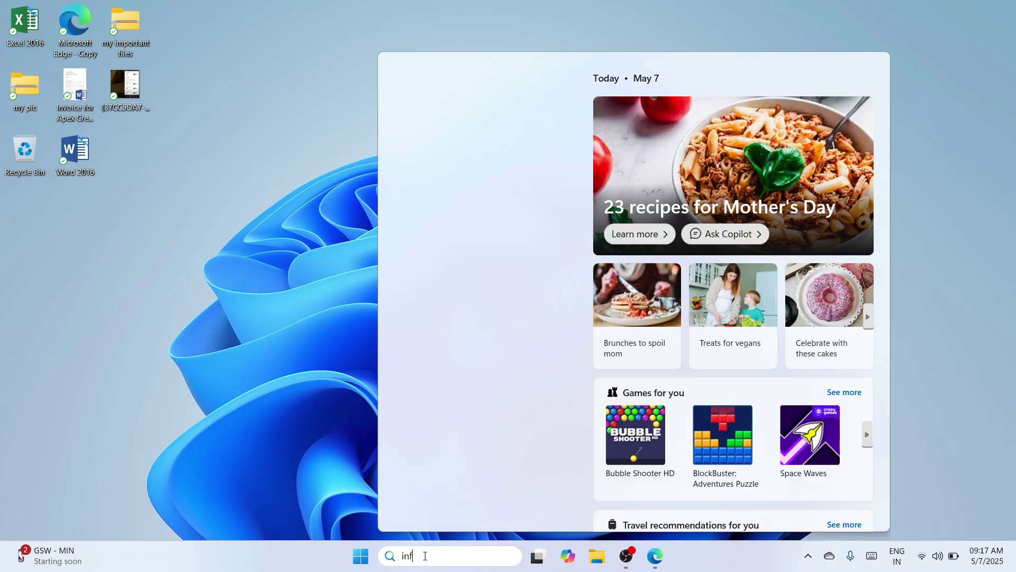
type("o")
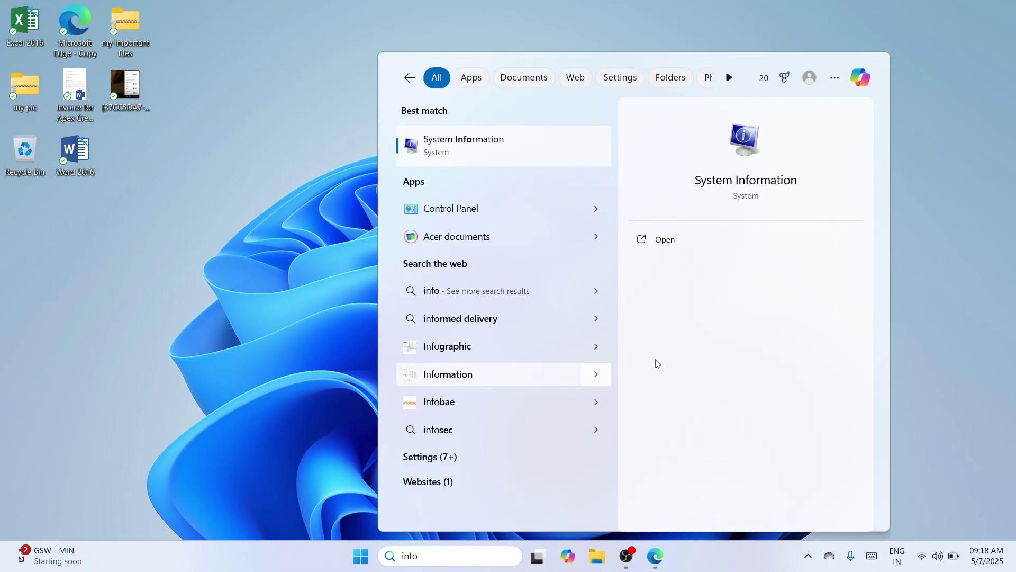
left_click(679, 237)
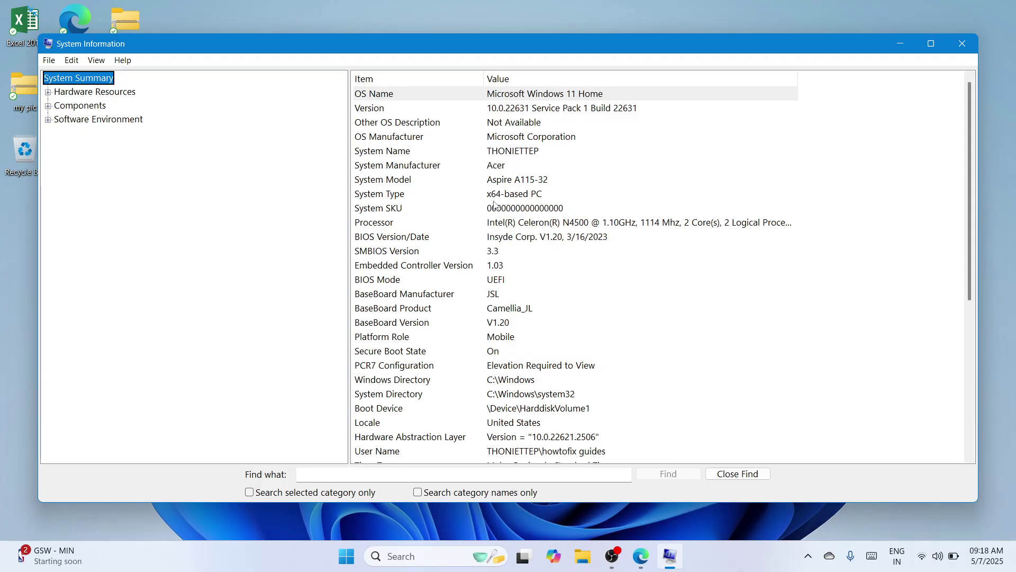
Confirm the OS is Windows 11 Home on an x64-based PC, then close System Information
left_click(492, 93)
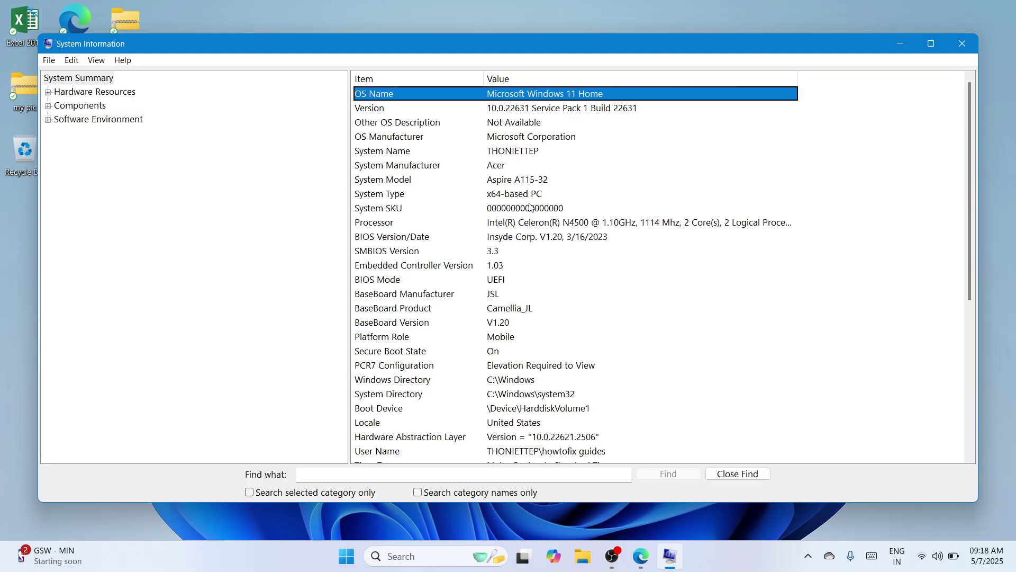
left_click(504, 197)
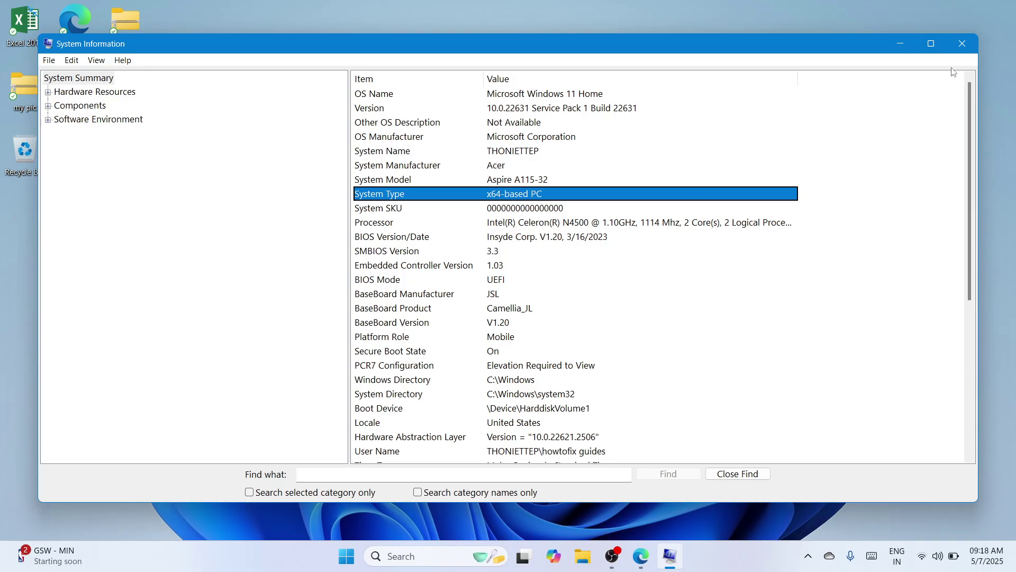
left_click(963, 42)
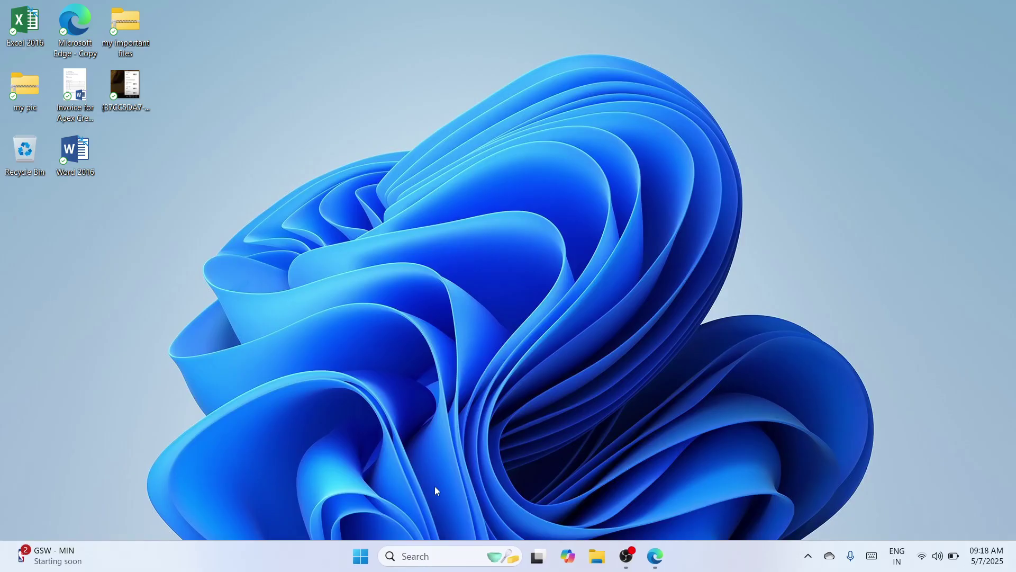
Search Windows for 'chrome' and launch Google Chrome
left_click(427, 557)
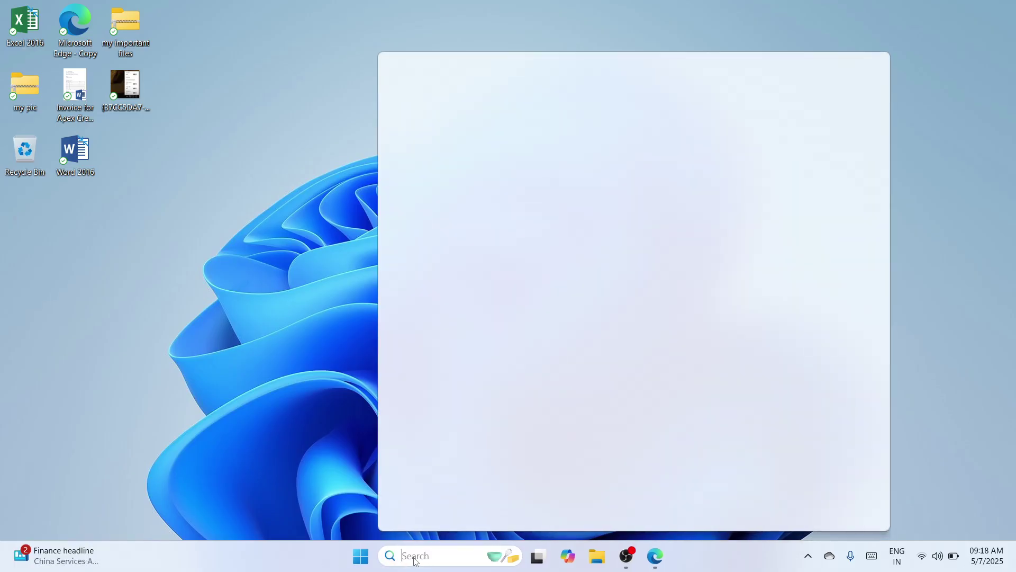
type("ch")
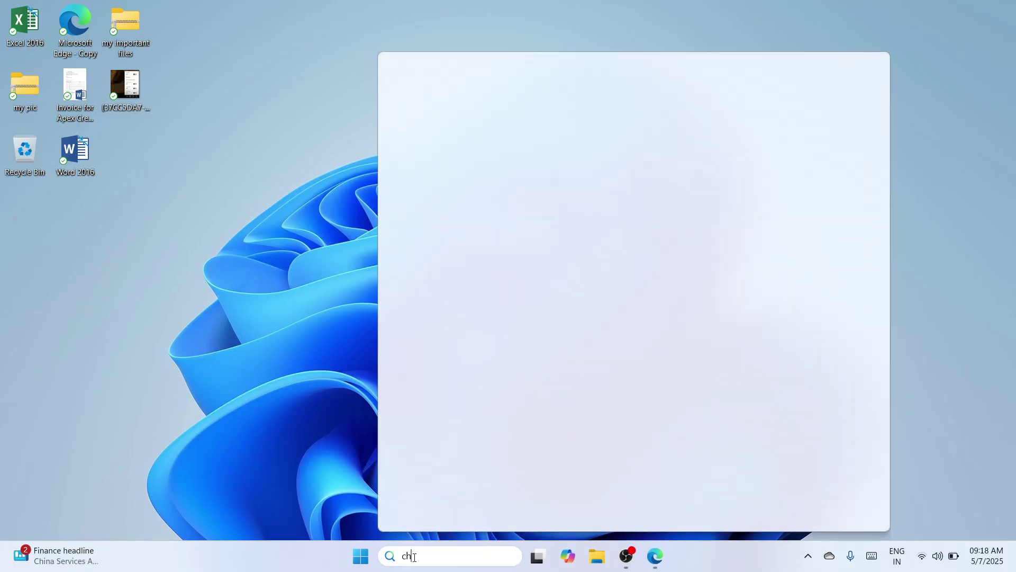
type("rome")
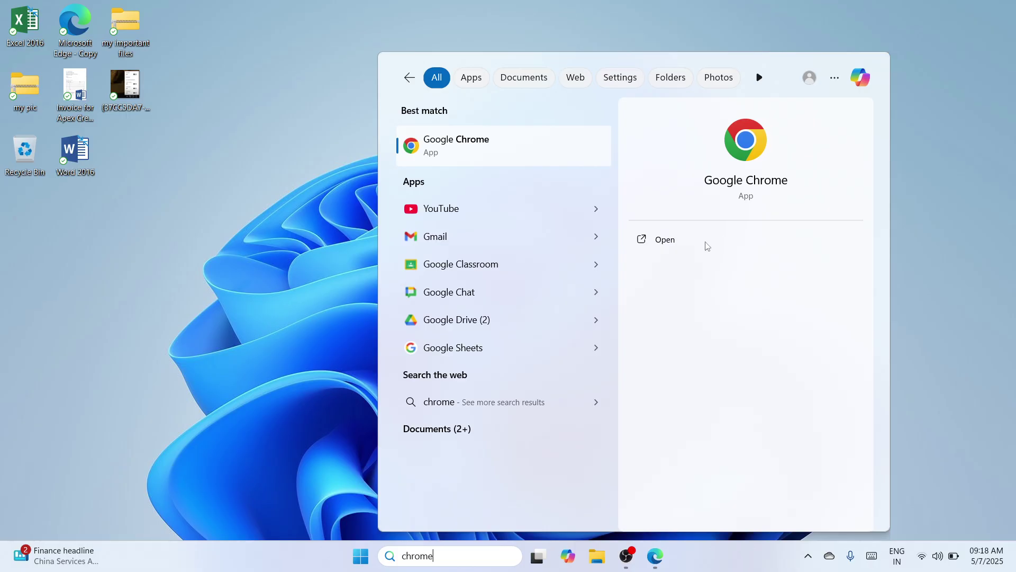
left_click(707, 241)
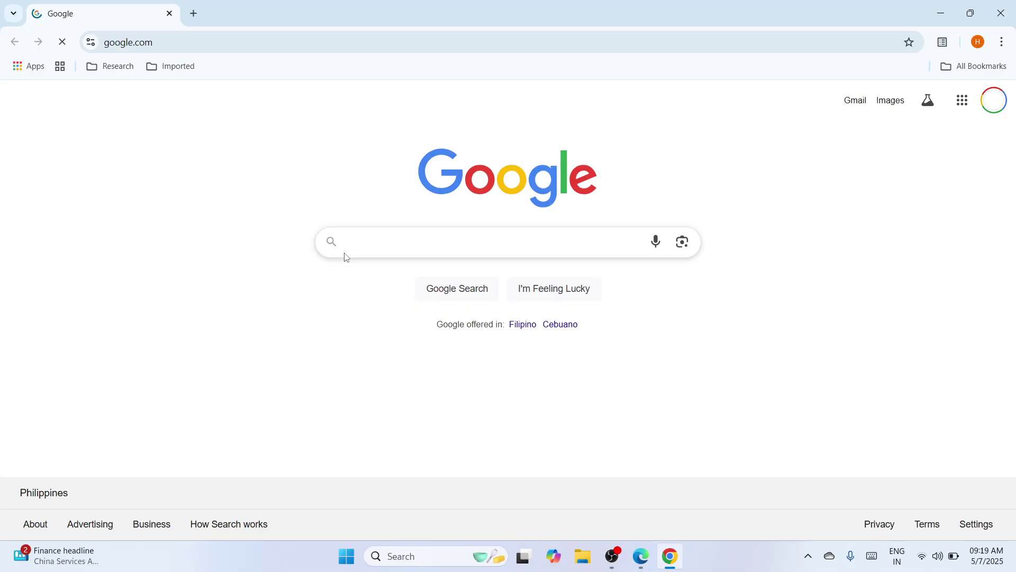
Search Google for 'hp laserjet 1020 driver'
type("hp laserjet ")
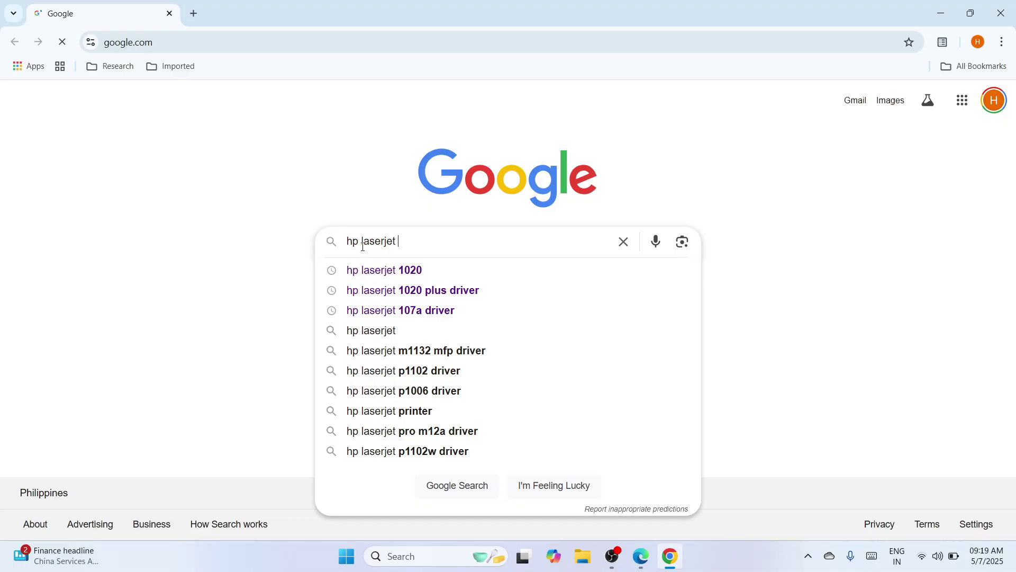
type("1020 driv")
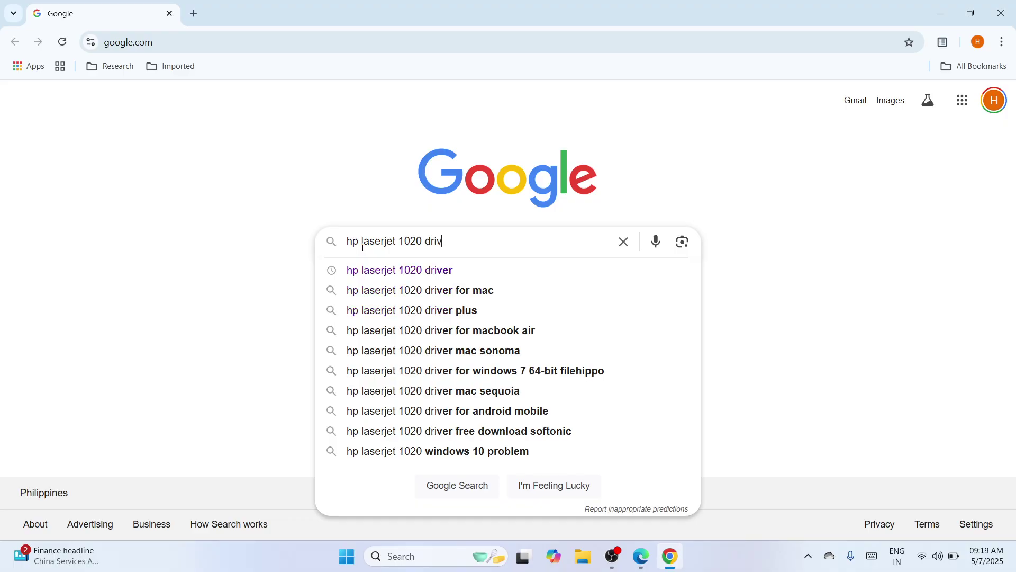
type("er")
key("Return")
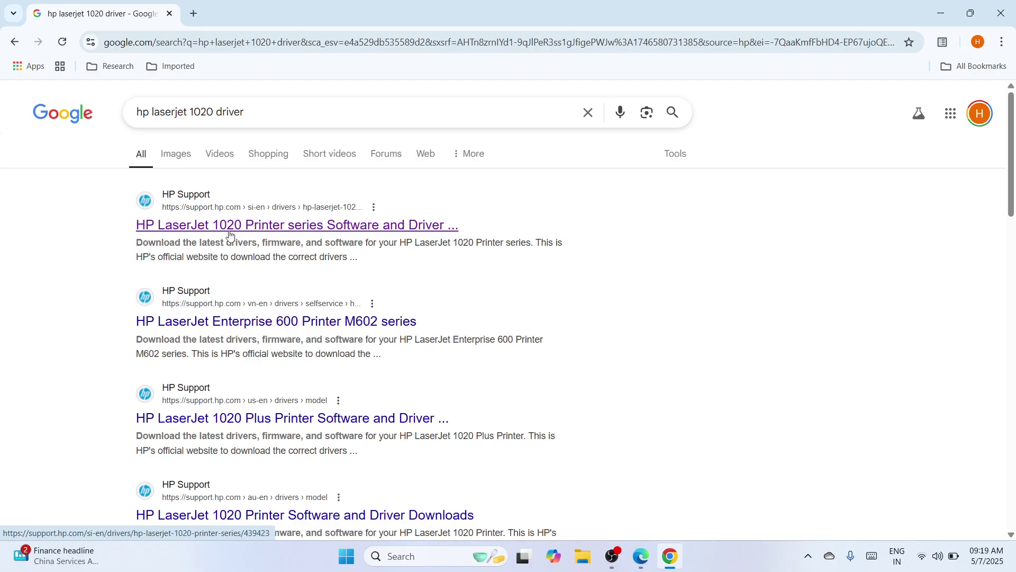
Open HP Support's LaserJet 1020 driver page and scroll to the Full Feature Software and Driver
left_click(230, 228)
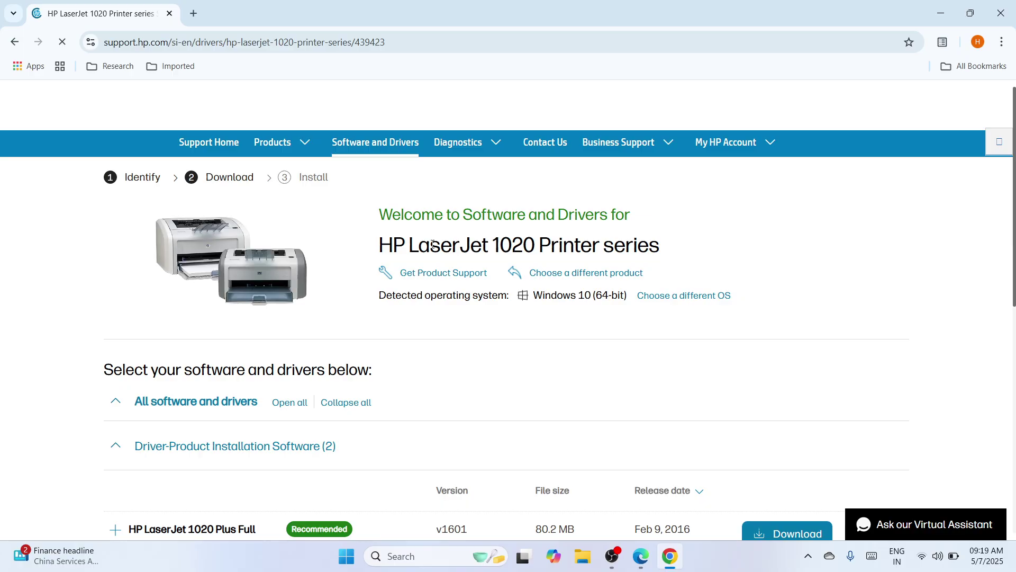
scroll(760, 281, "down", 4)
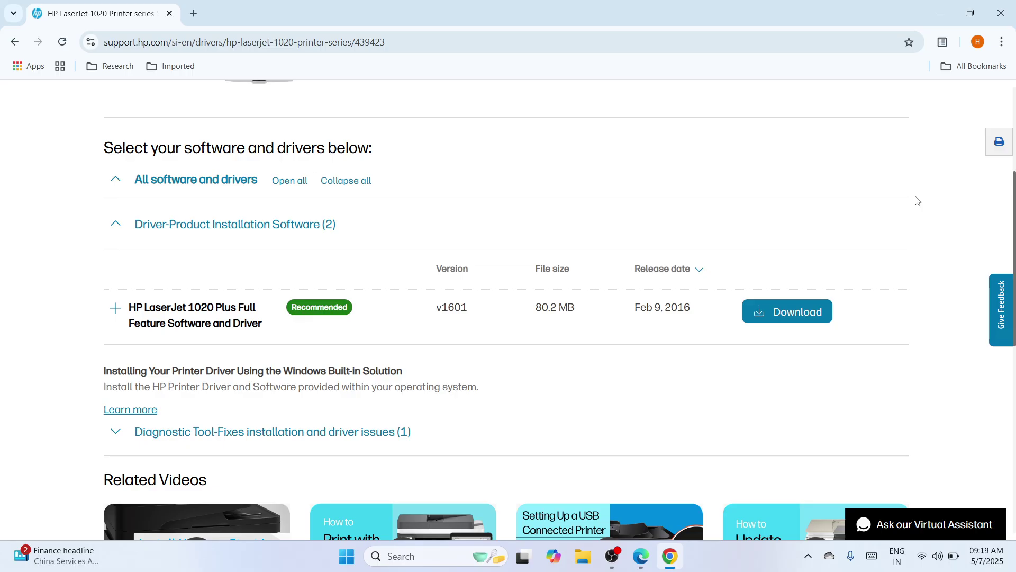
key("alt+f")
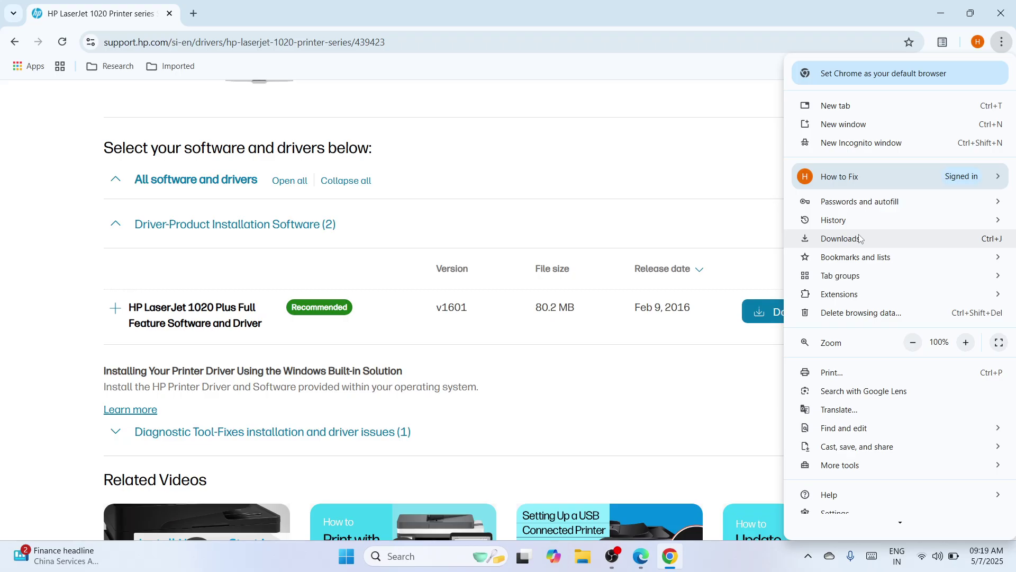
Locate hp_LJ1020_Full_Solution-v2012_918_1_57980.exe in Chrome's download history and its folder, then return to Chrome
left_click(860, 239)
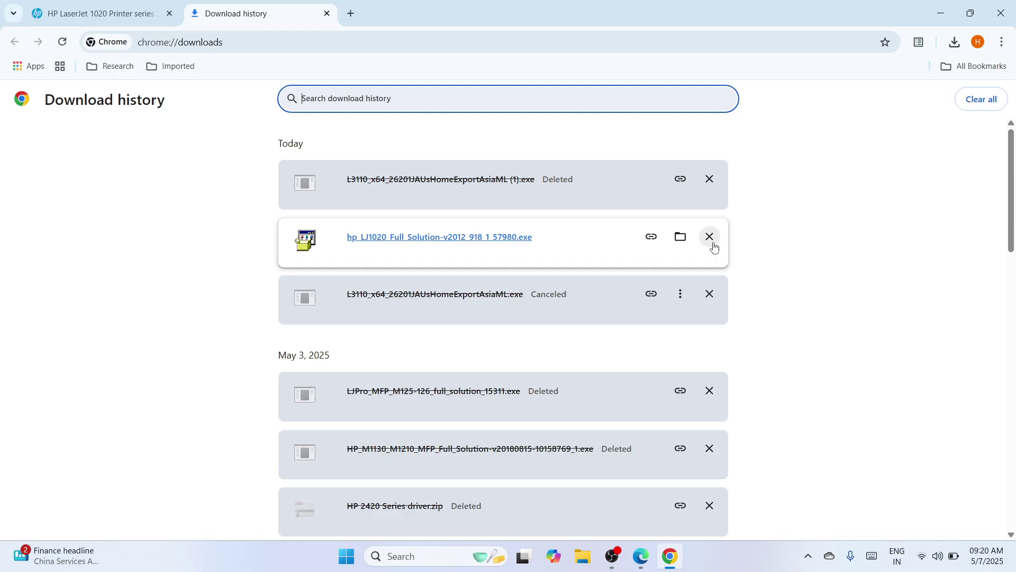
left_click(682, 242)
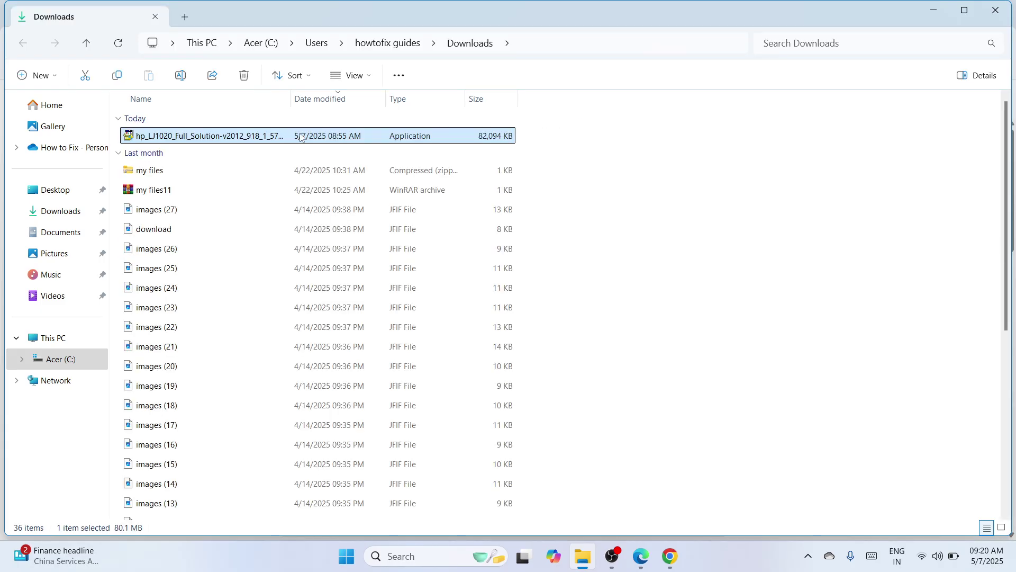
left_click(671, 557)
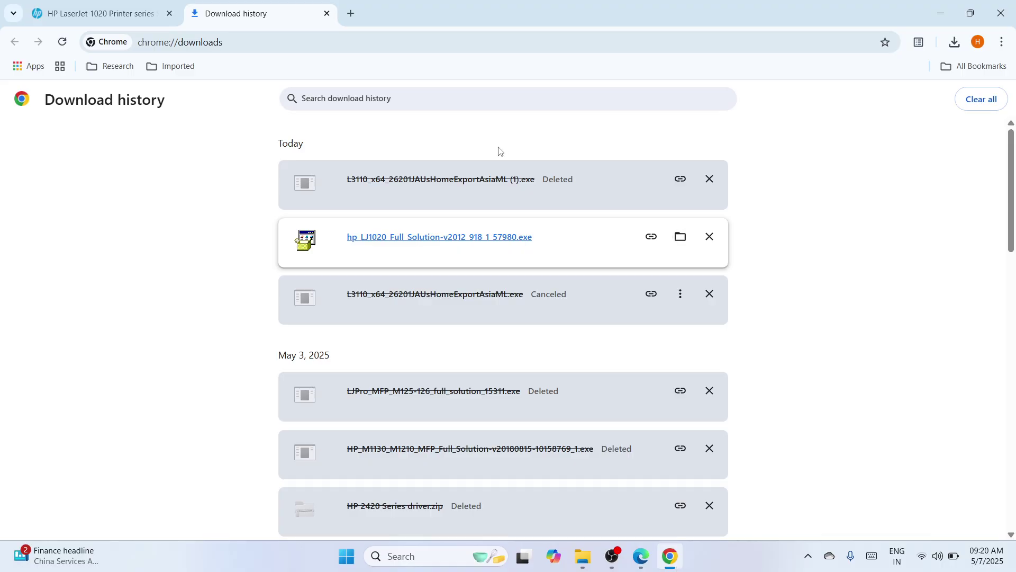
Highlight the driver section and the detected OS, Windows 10 (64-bit), on the HP page
left_click(142, 2)
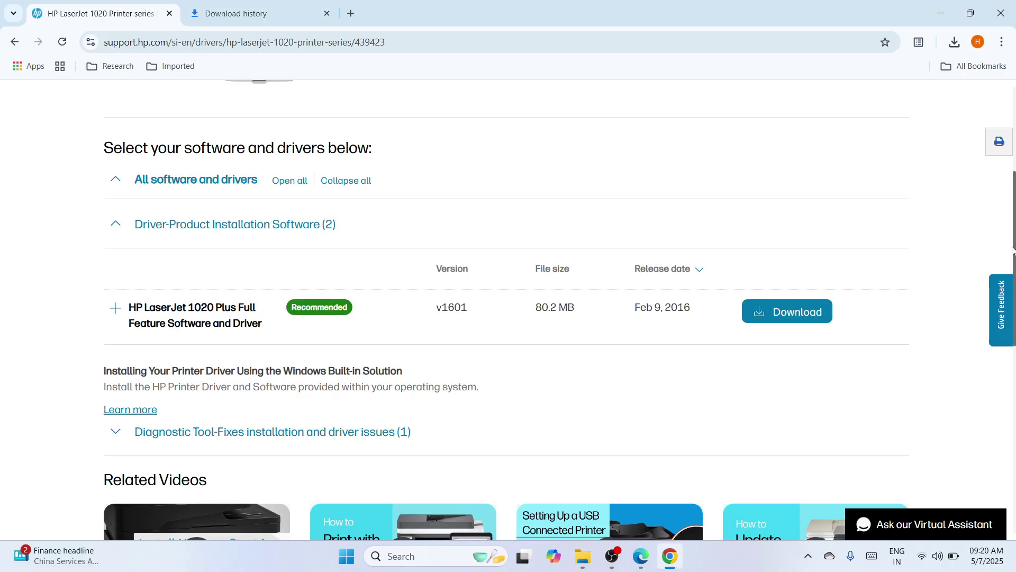
left_click_drag(1014, 249, 1013, 179)
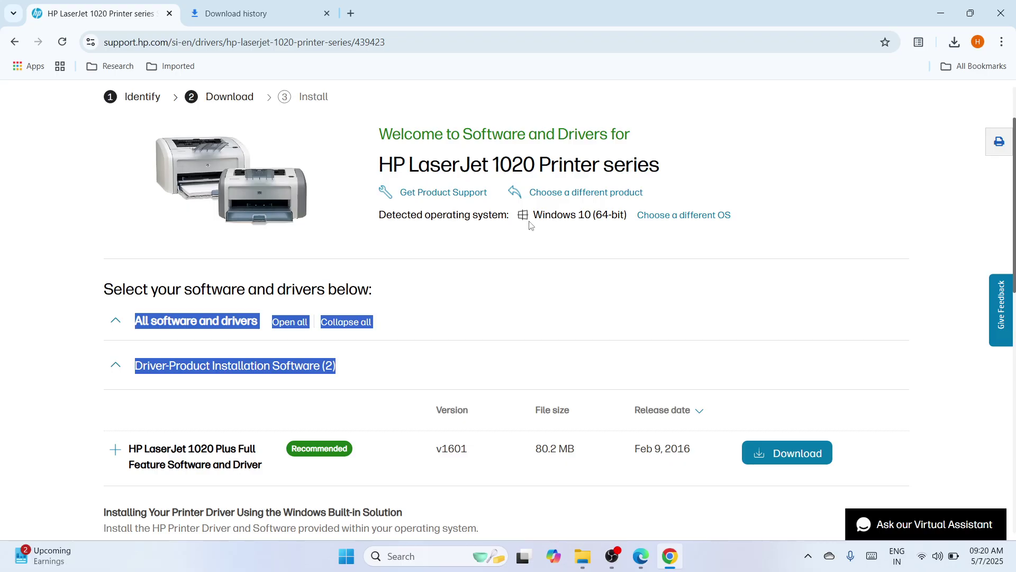
left_click_drag(532, 214, 537, 238)
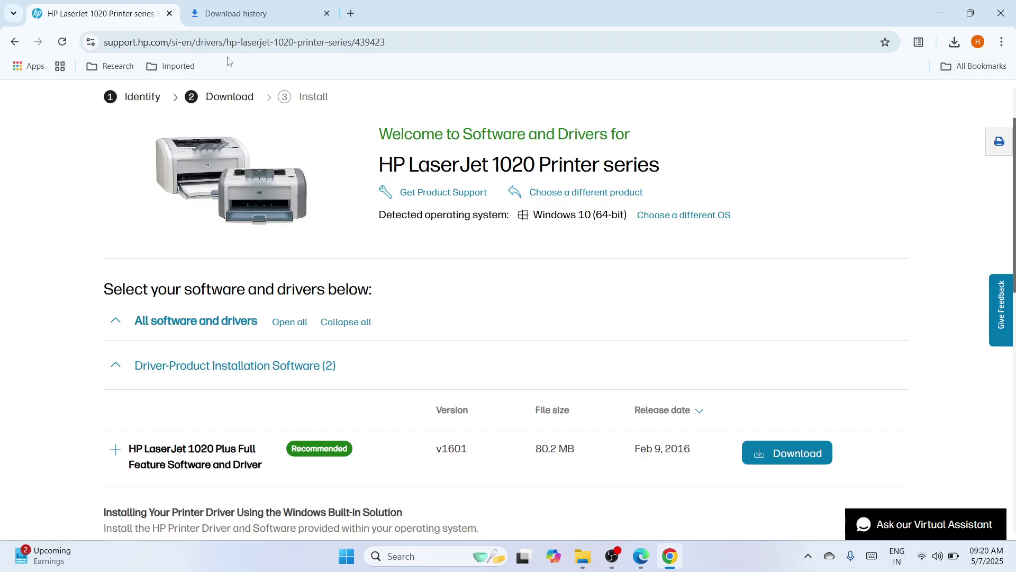
Cut the hp_LJ1020 installer from the Downloads folder, then close File Explorer and Chrome
left_click(249, 13)
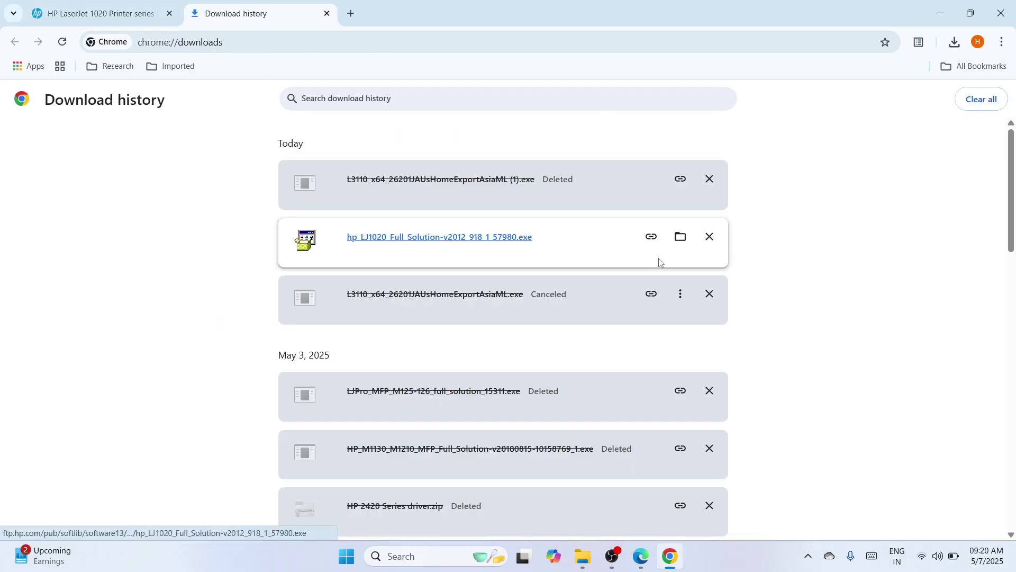
left_click(680, 237)
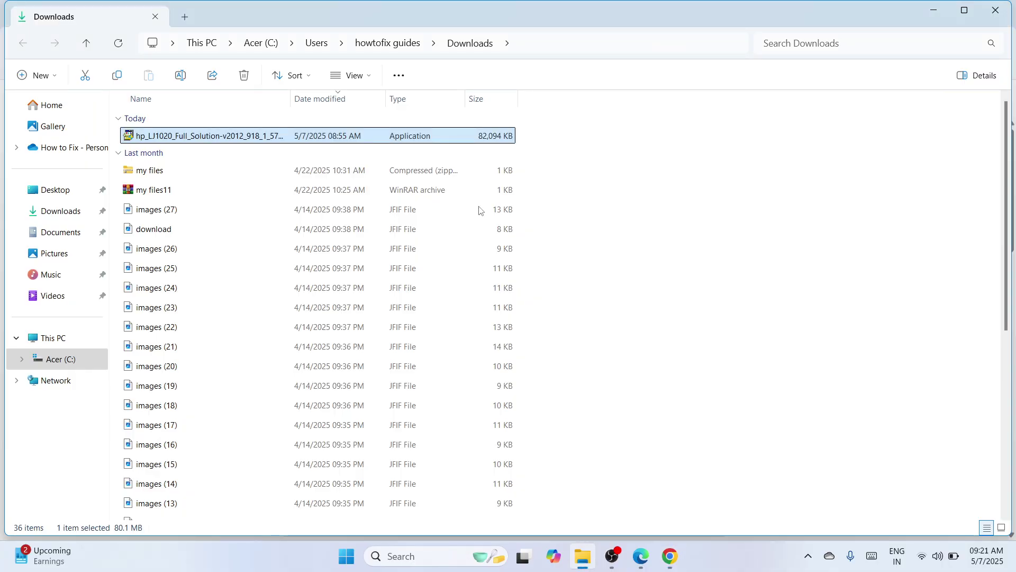
right_click(437, 139)
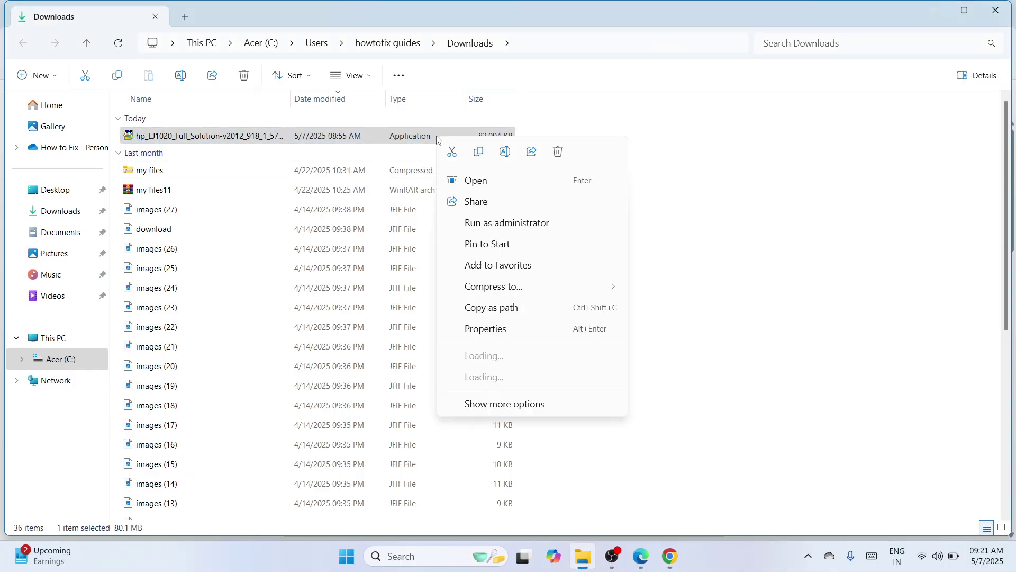
left_click(452, 152)
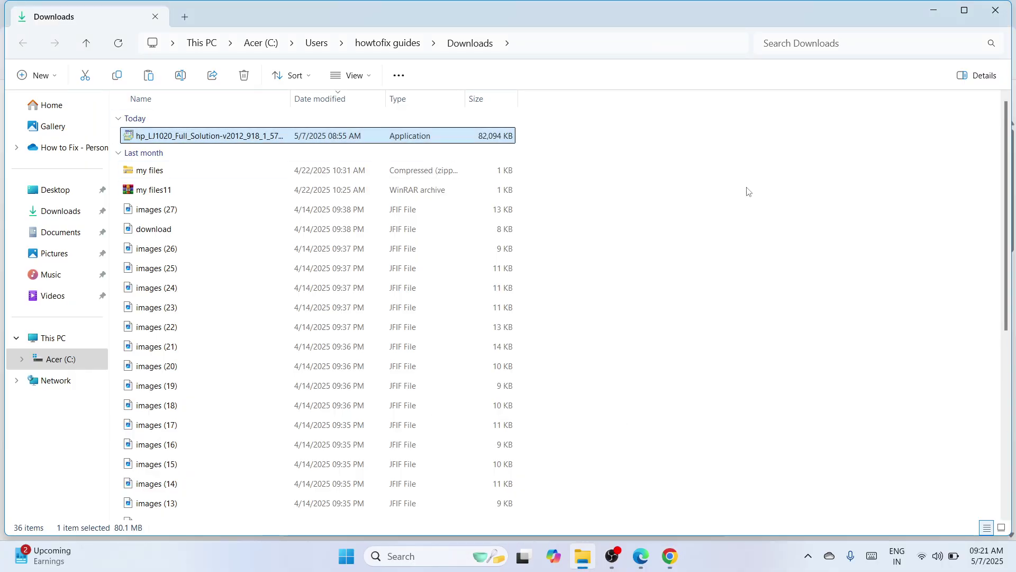
left_click(996, 10)
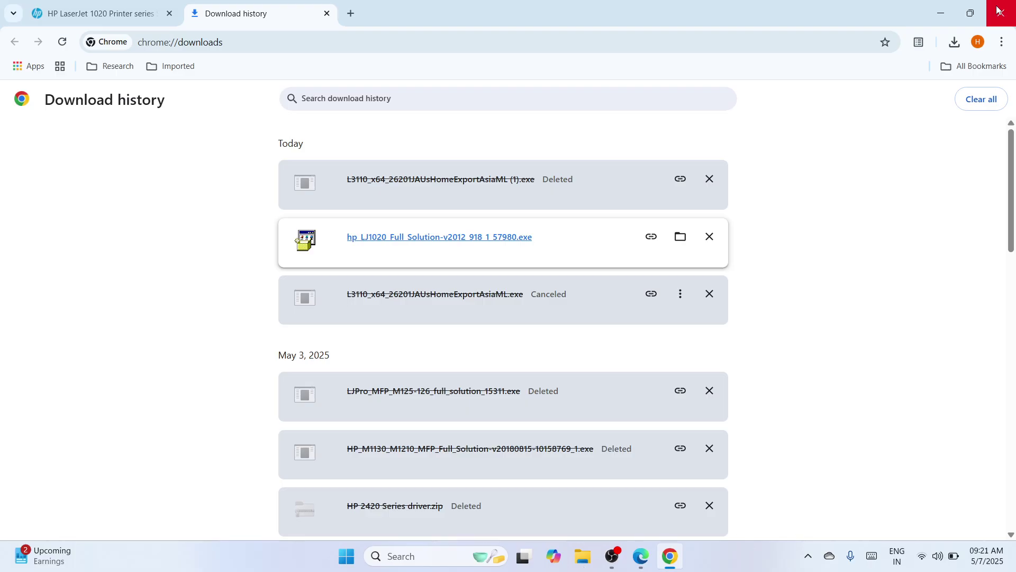
left_click(999, 10)
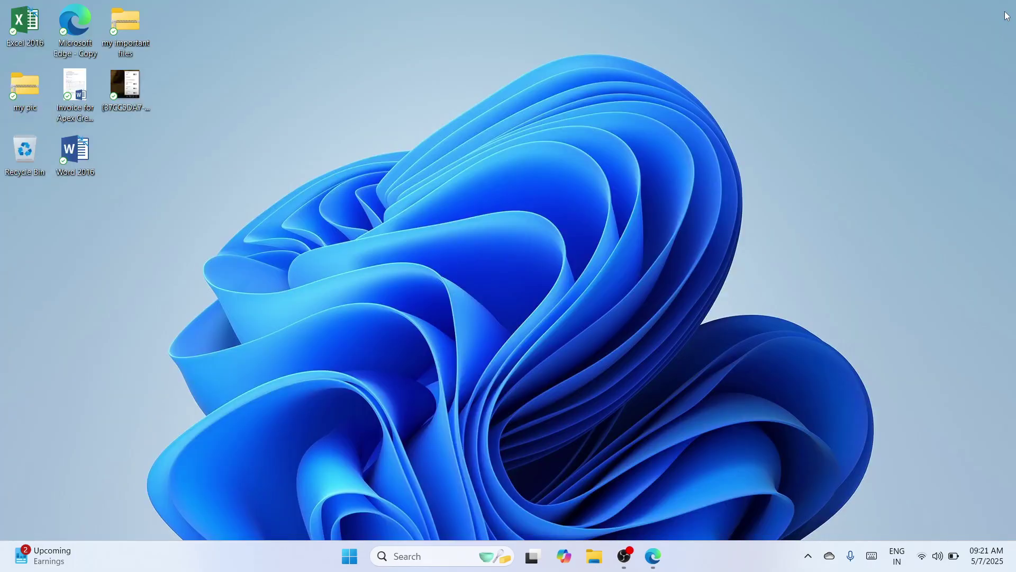
Paste the hp_LJ1020 installer onto the desktop and move it near the upper centre
right_click(588, 152)
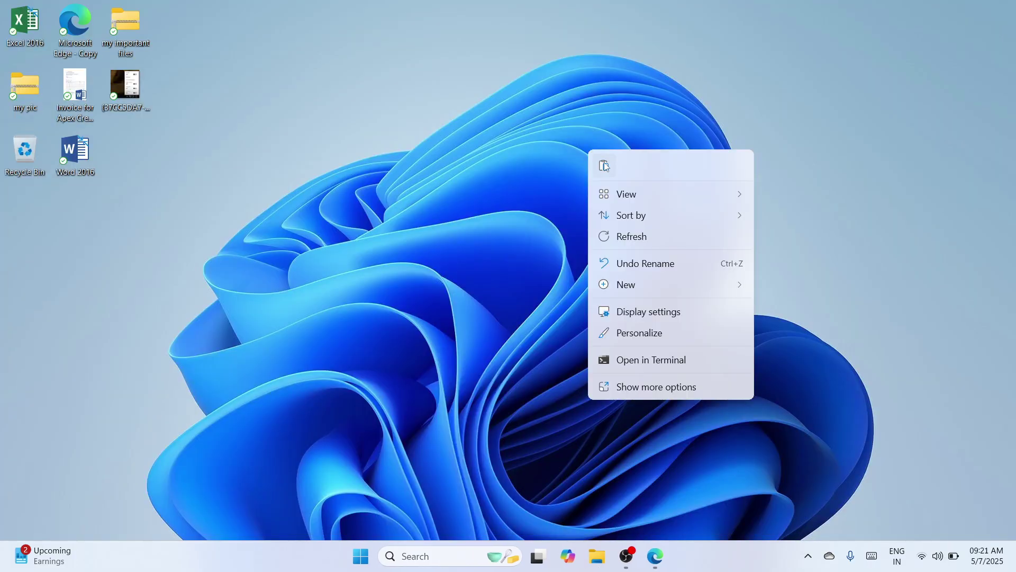
left_click(603, 164)
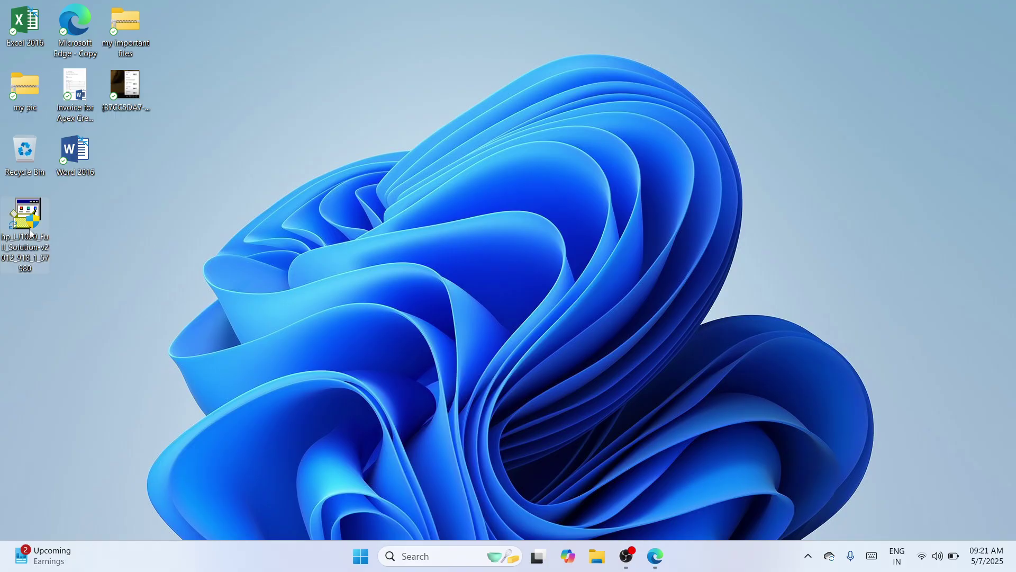
left_click_drag(26, 233, 509, 155)
left_click(597, 250)
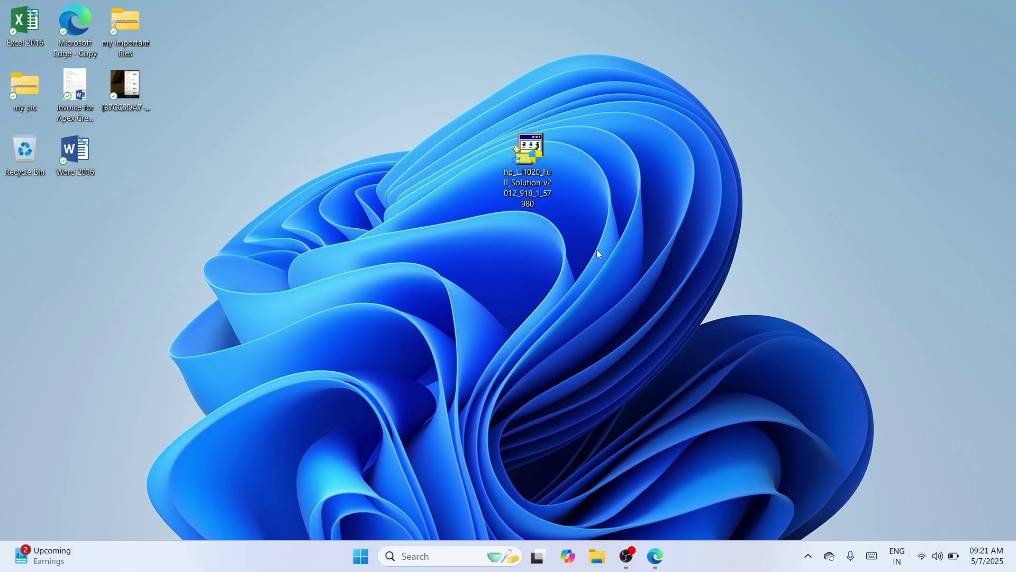
Extract the installer with WinRAR into folder hp_LJ1020_Full_Solution-v2012_918_1_57980 and place it beside the installer
right_click(536, 158)
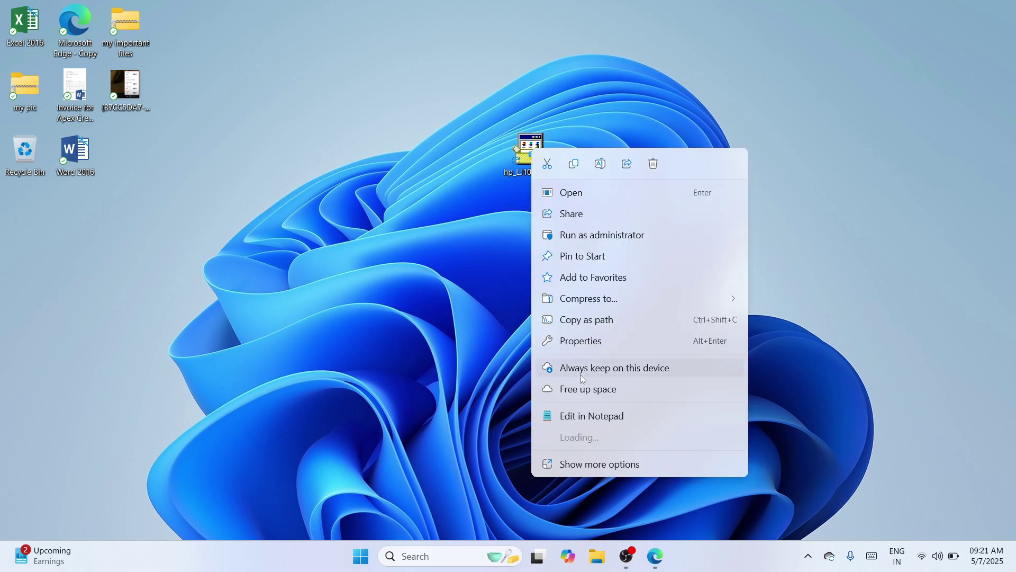
mouse_move(576, 435)
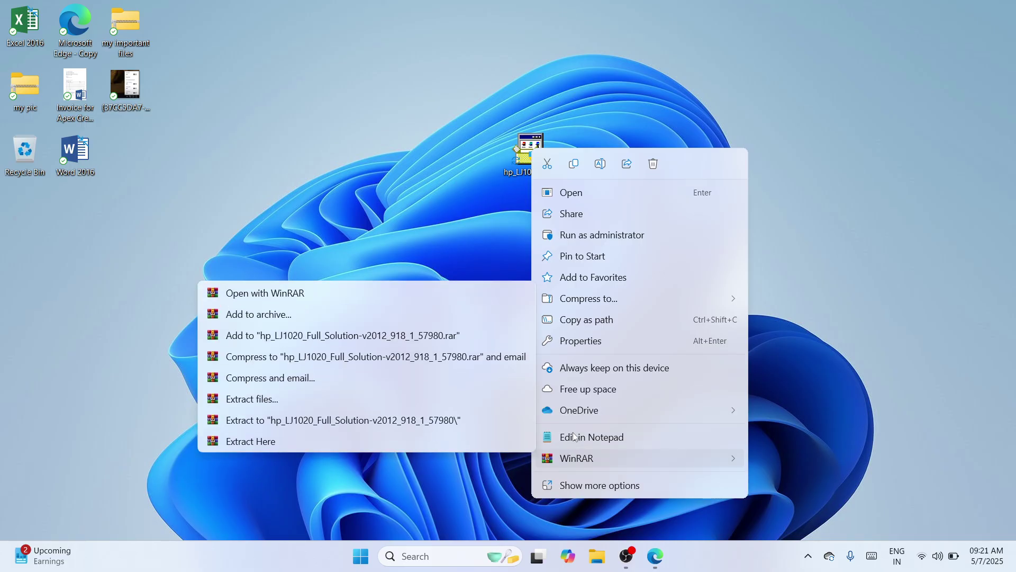
mouse_move(577, 458)
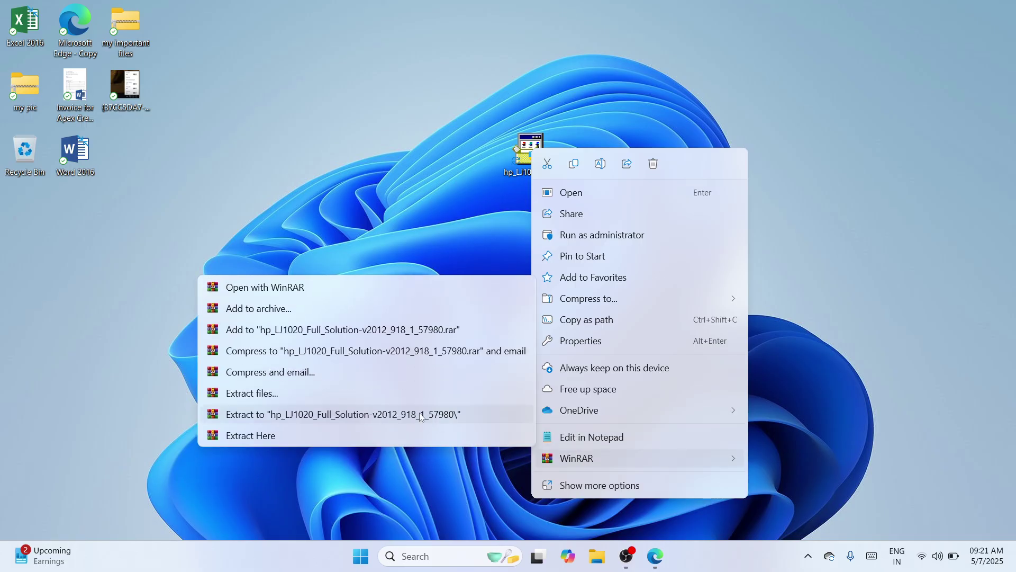
left_click(419, 416)
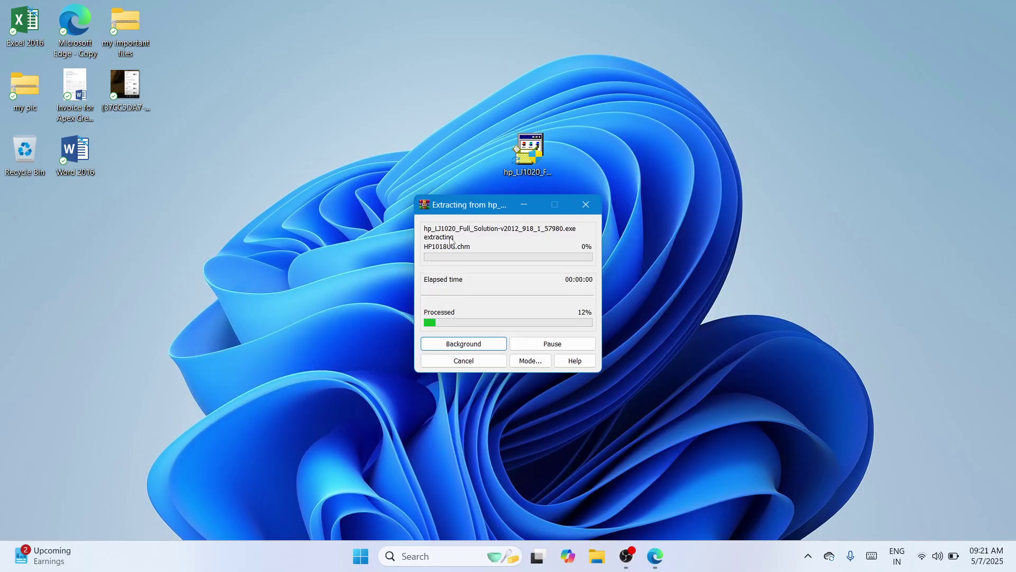
left_click_drag(494, 203, 484, 201)
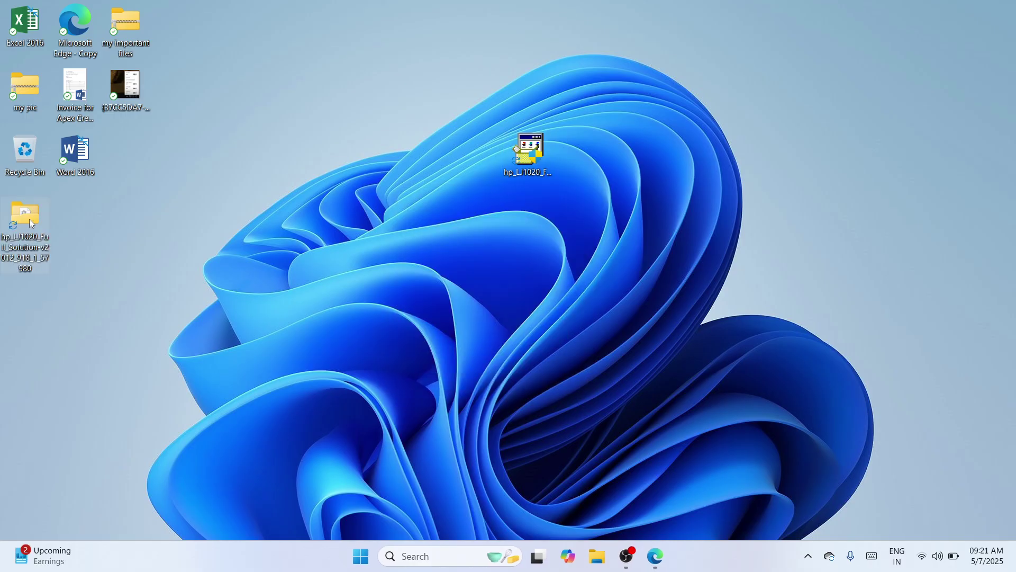
left_click_drag(30, 218, 481, 148)
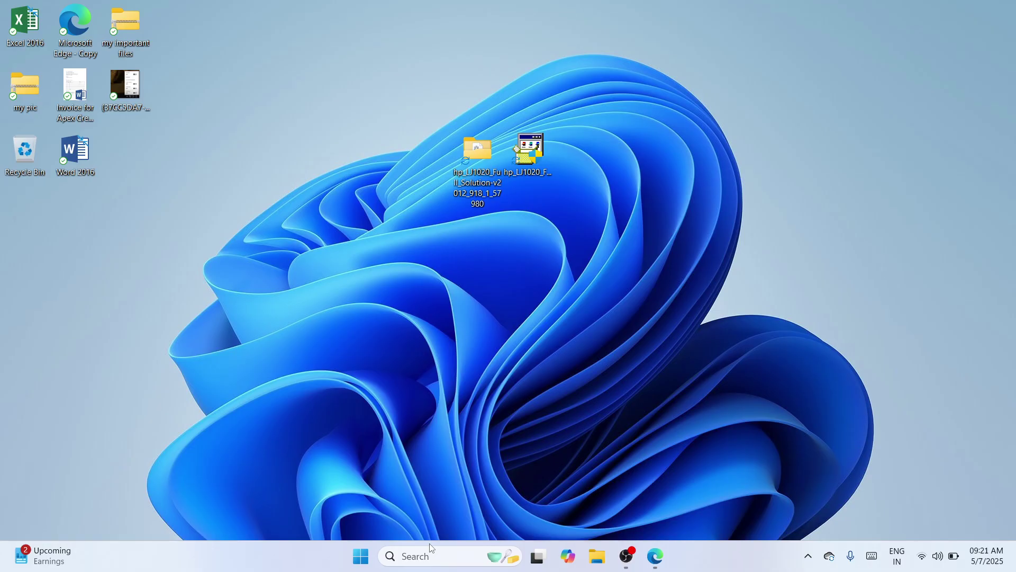
Search for 'settings' from the taskbar and launch the Settings app from the results
left_click(422, 556)
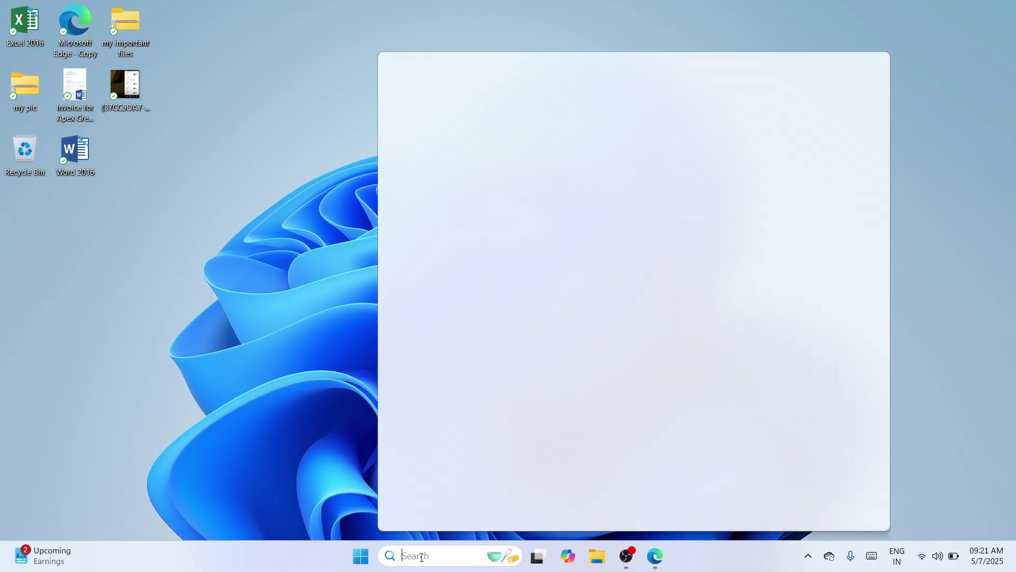
type("settin")
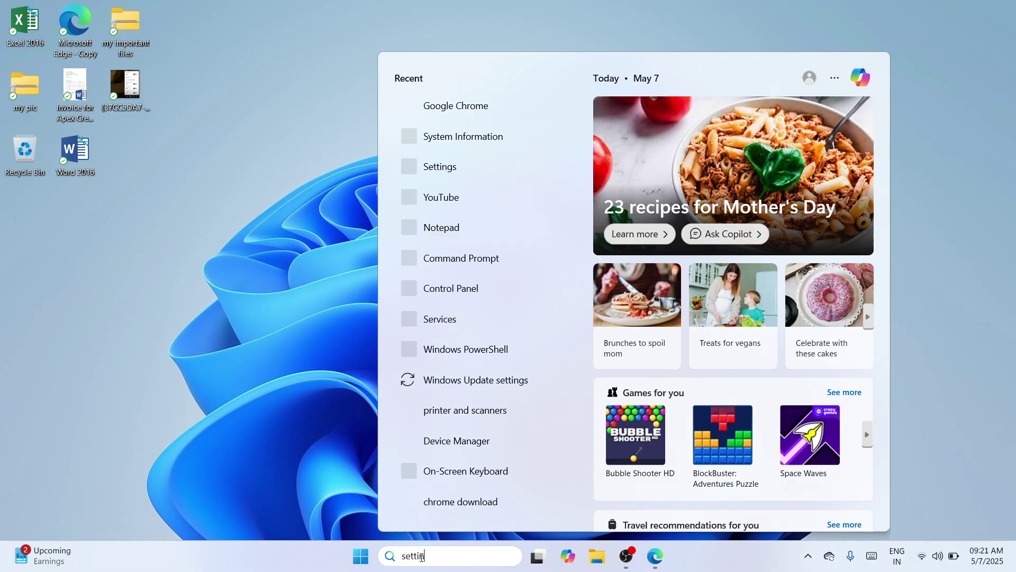
type("gs")
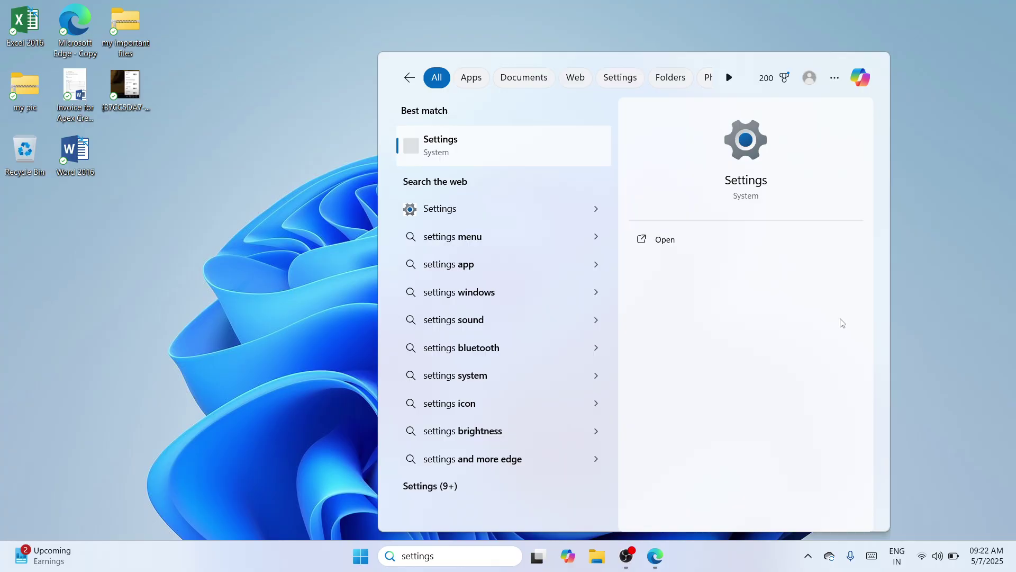
left_click(652, 243)
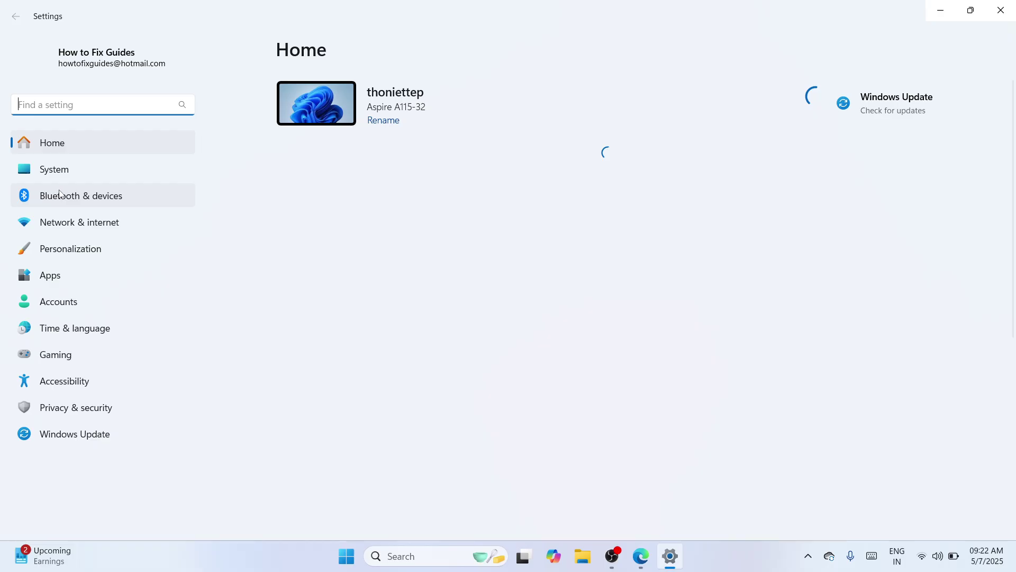
From Printers & scanners, add a device and choose a local printer with manual settings
left_click(59, 195)
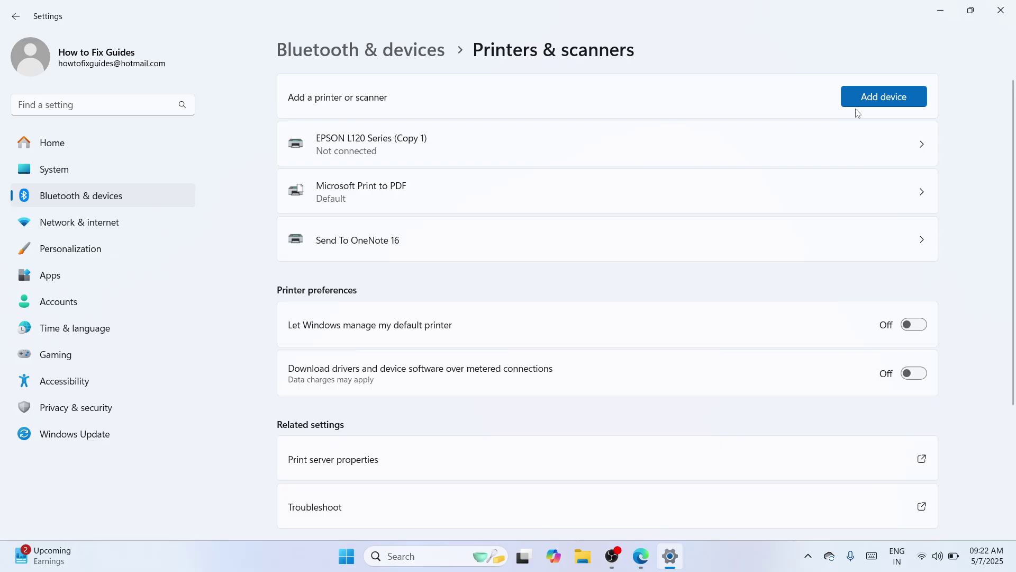
left_click(855, 105)
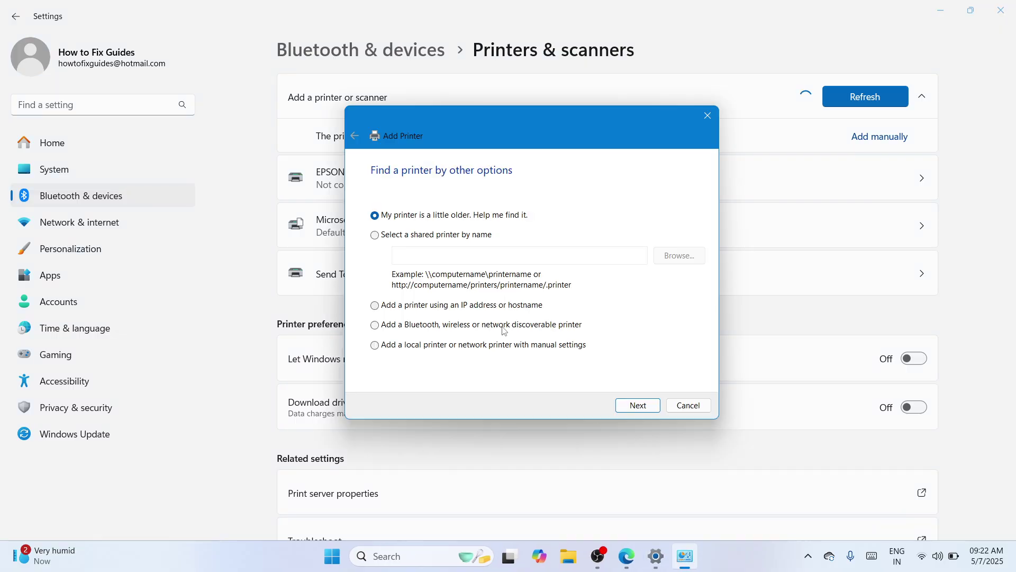
left_click(504, 344)
Advance to the port step and use USB001 (Virtual printer port for USB) as the existing port
left_click(629, 407)
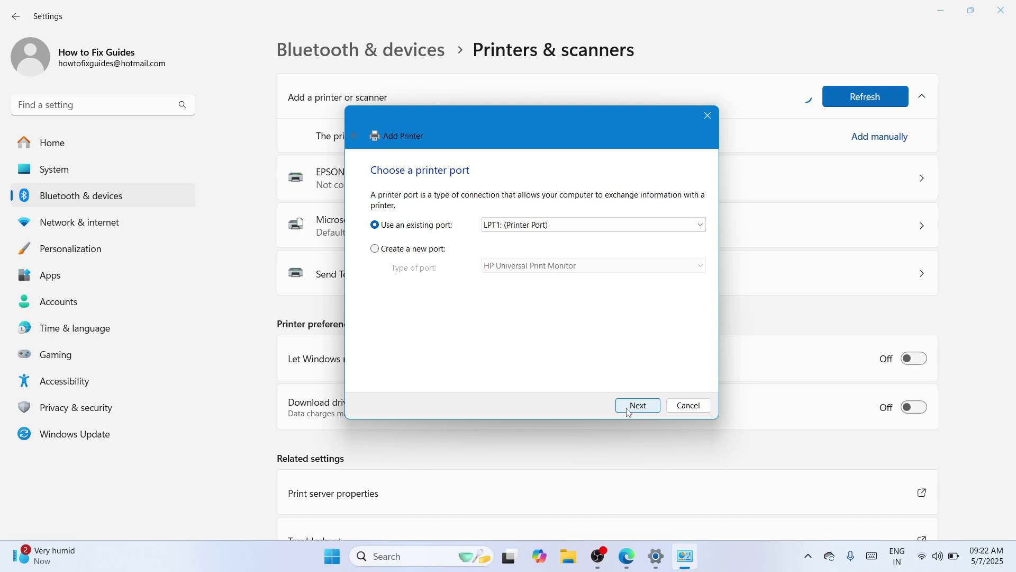
left_click(592, 225)
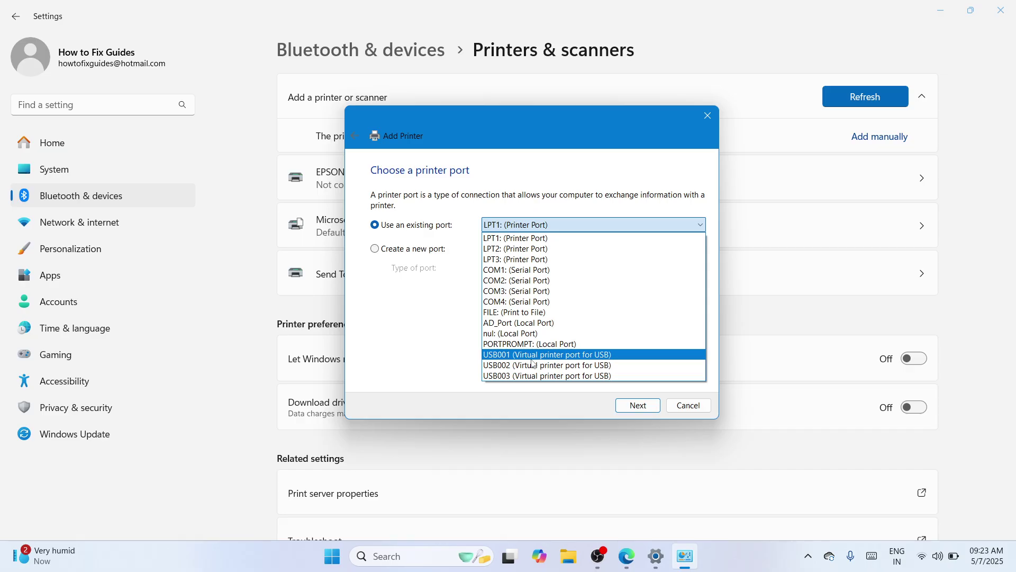
left_click(531, 358)
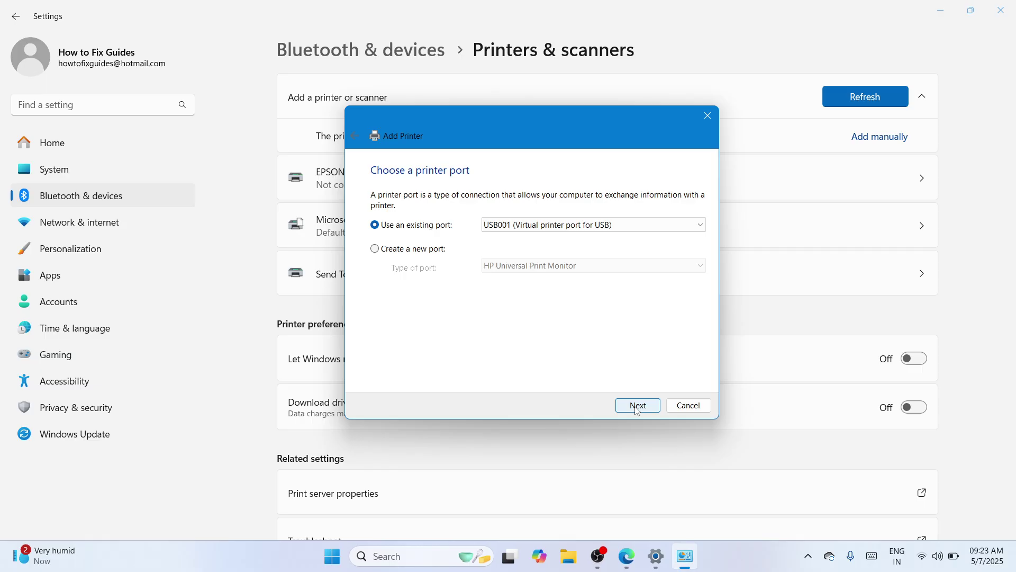
Load the driver from the extracted HPLJ1020.INF and install HP LaserJet 1020
left_click(638, 405)
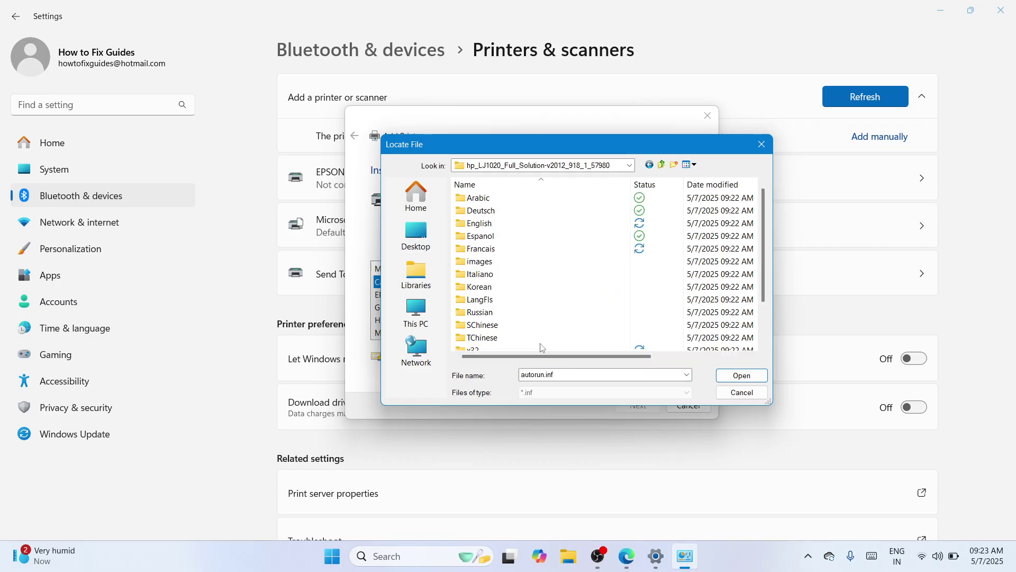
scroll(542, 318, "down", 2)
left_click(647, 338)
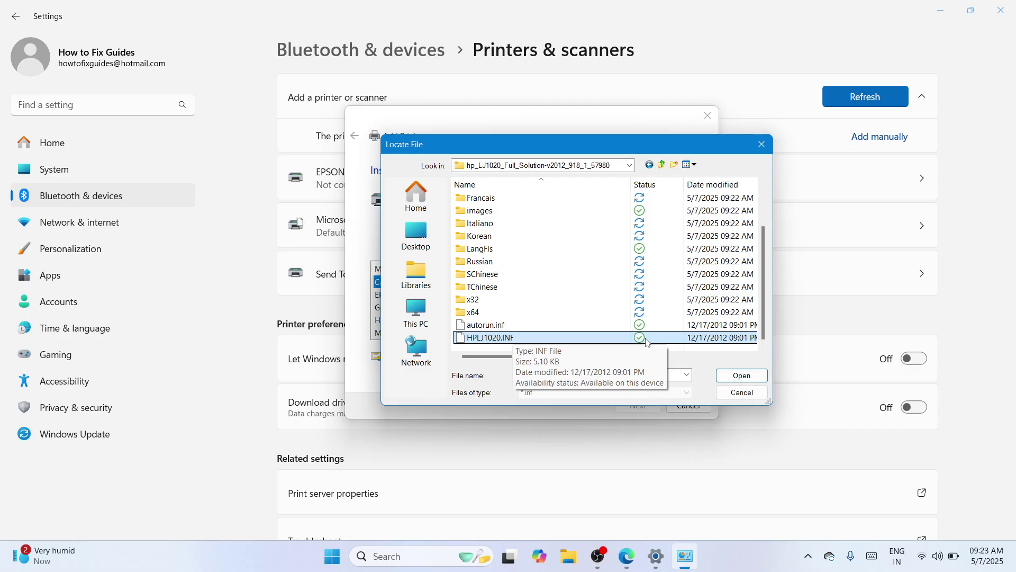
double_click(648, 342)
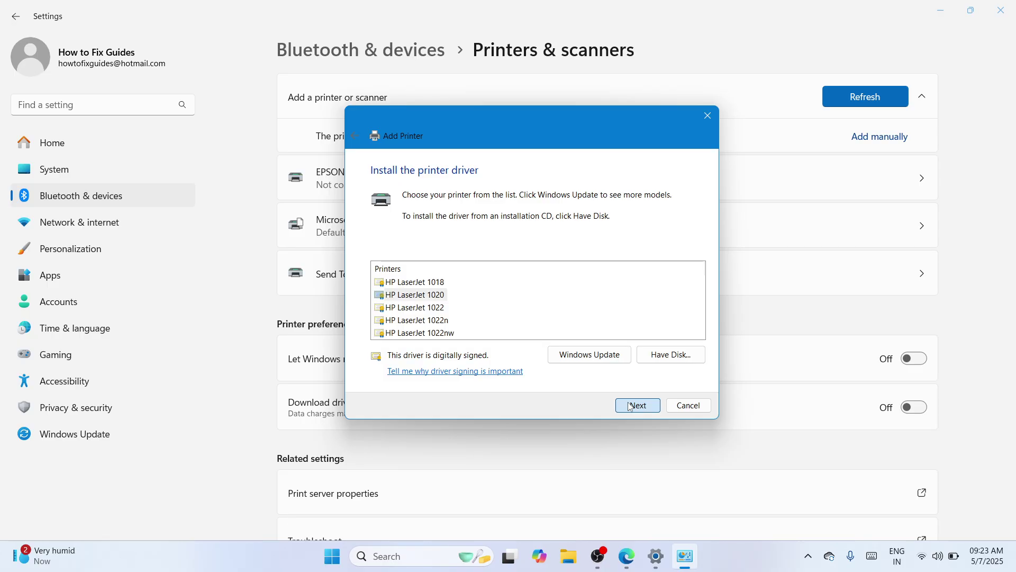
left_click(630, 406)
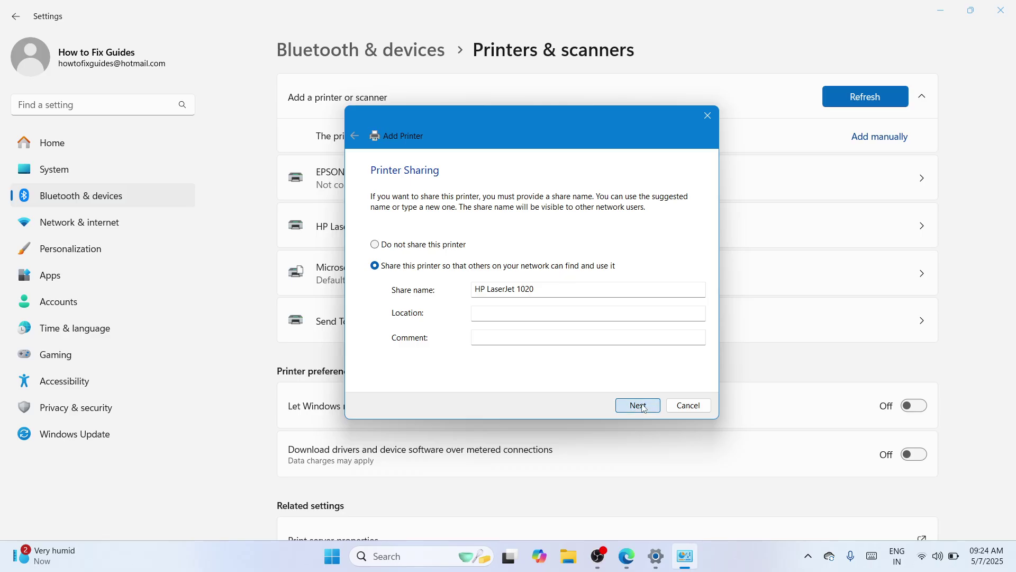
Keep sharing on as 'HP LaserJet 1020' and add the printer
left_click(639, 406)
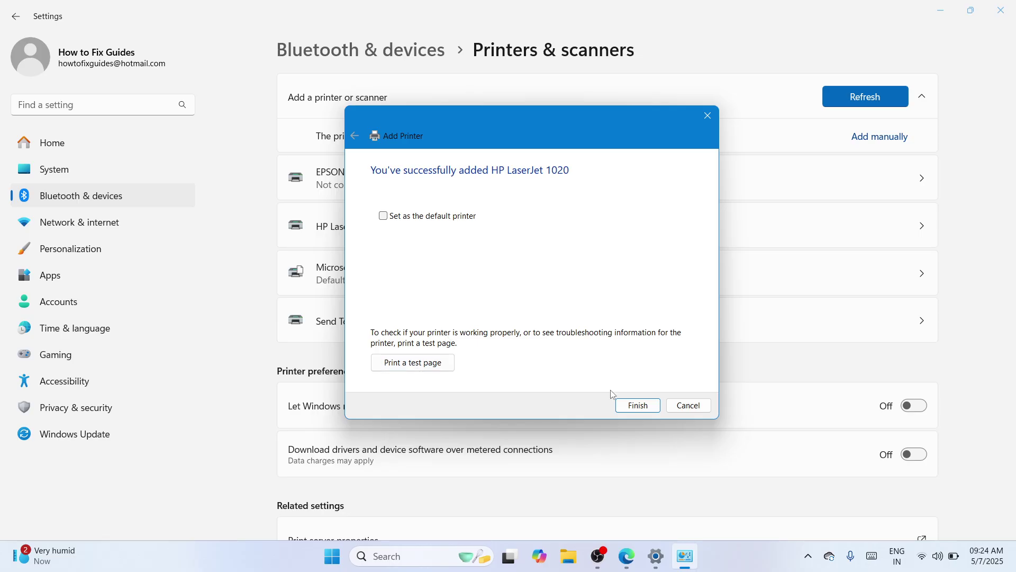
Finish the wizard and go to Bluetooth & devices > Devices, down to More devices and printers settings
left_click(636, 405)
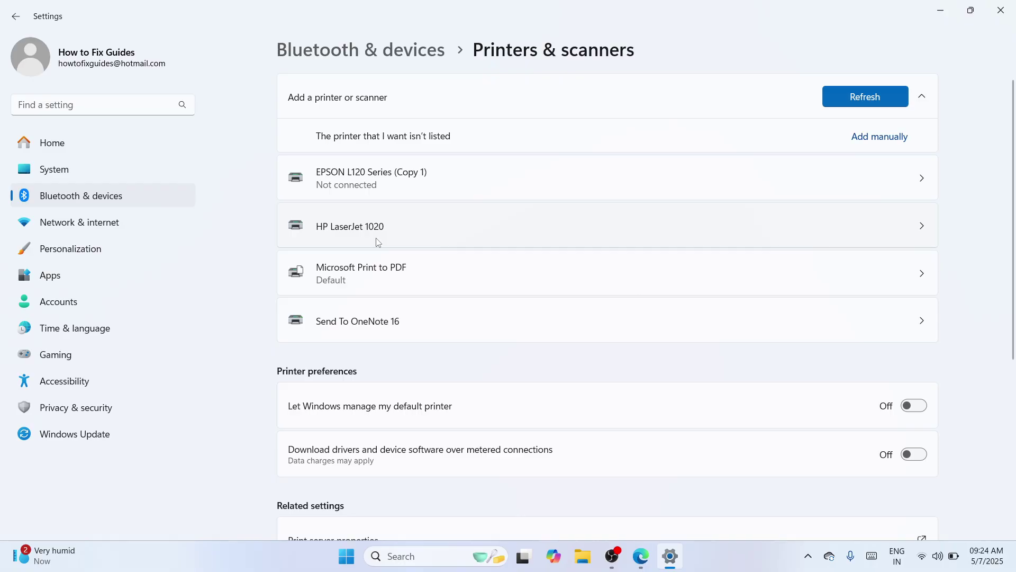
left_click(113, 201)
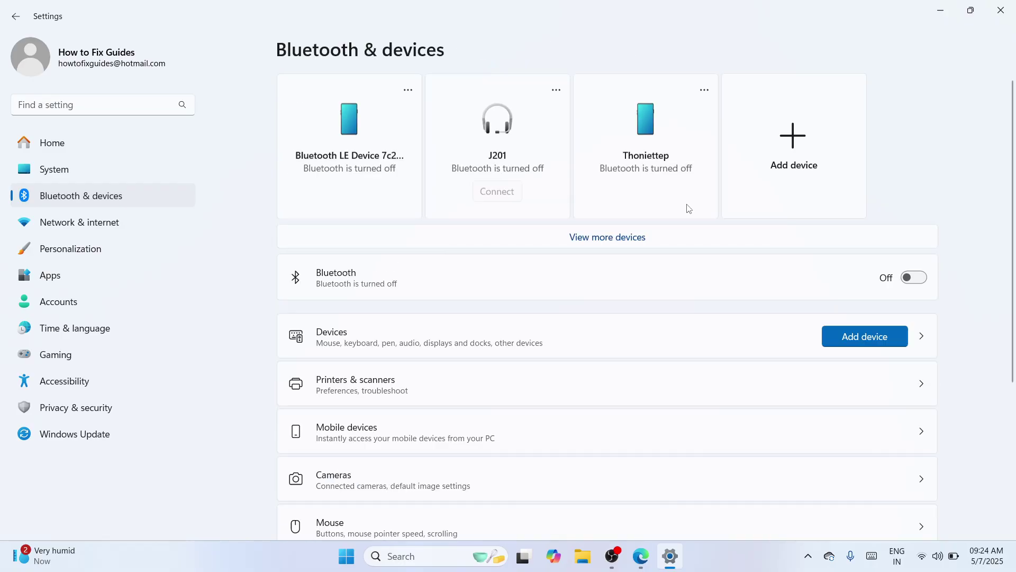
left_click(707, 333)
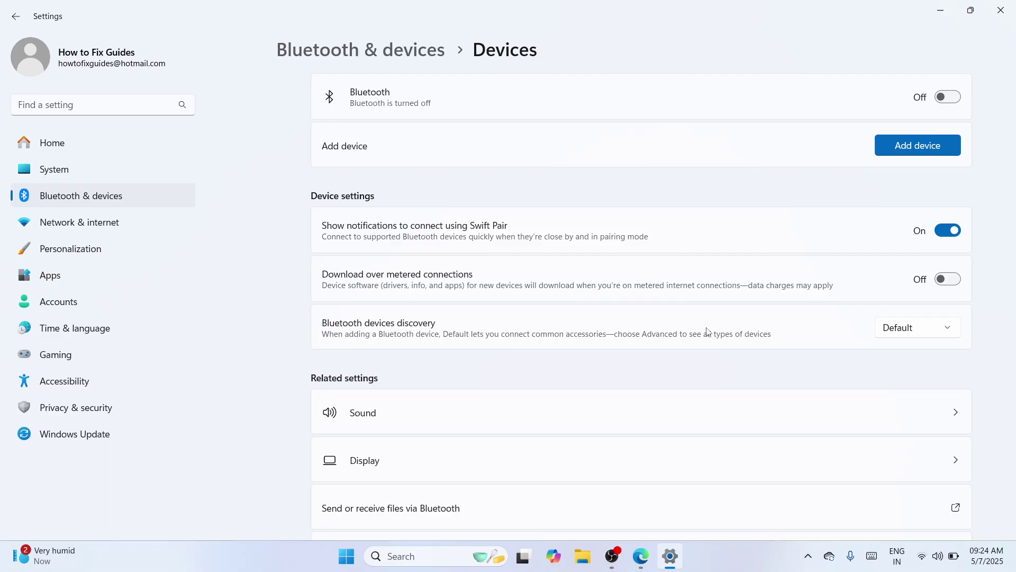
scroll(1013, 385, "down", 5)
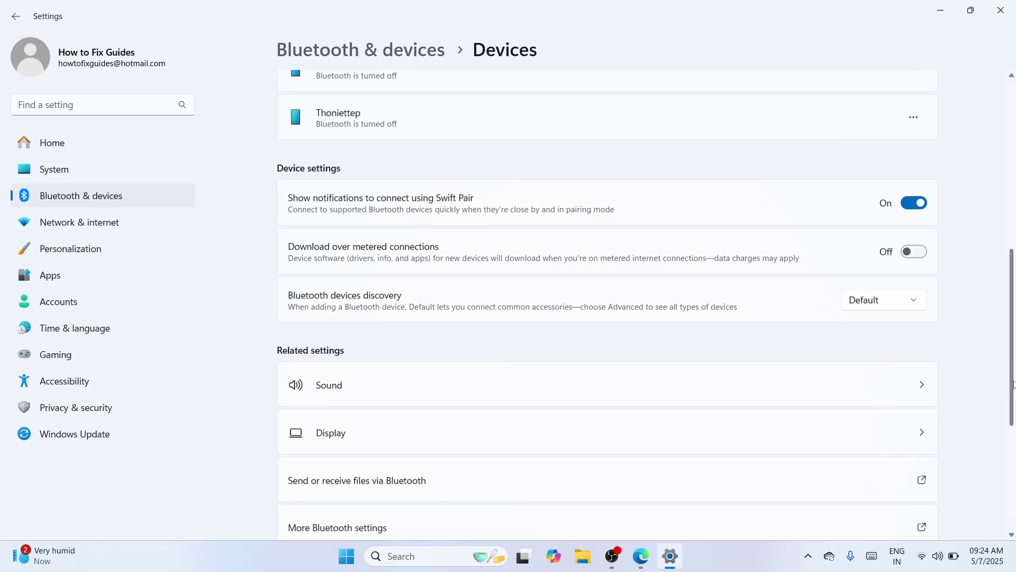
scroll(660, 301, "down", 5)
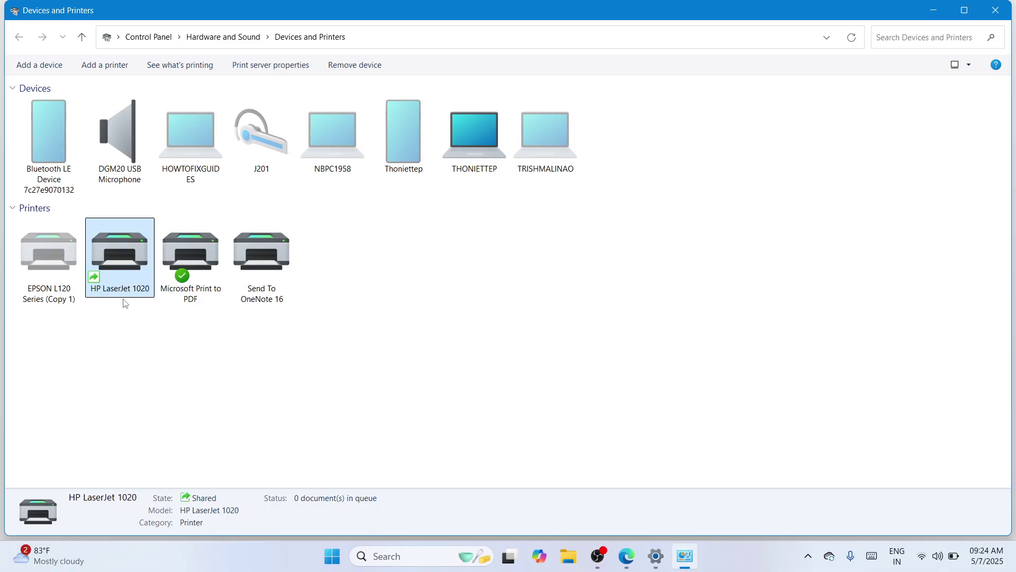
Clear the printer selection, minimize Devices and Printers, and deselect the desktop folder
left_click(125, 304)
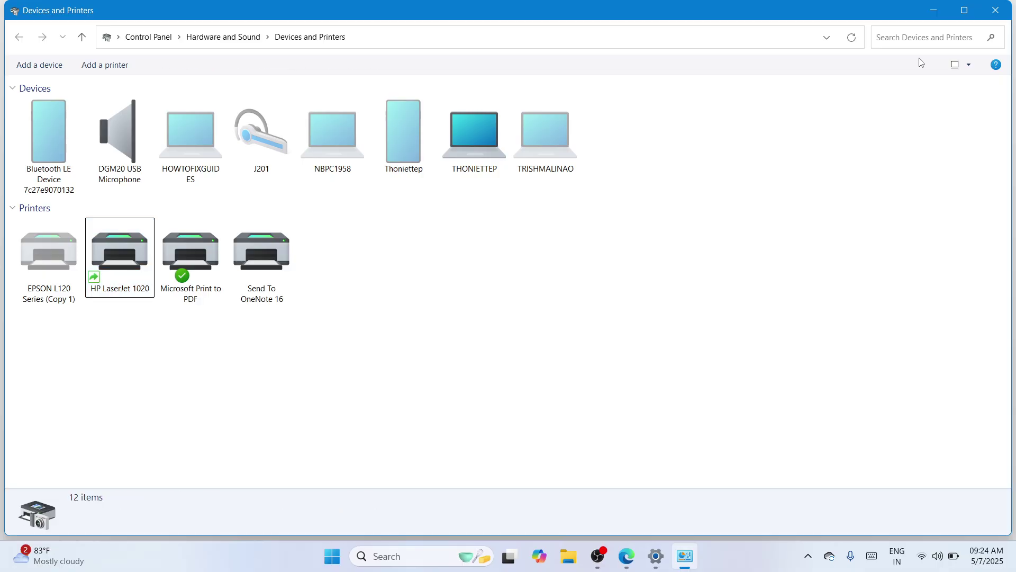
left_click(940, 11)
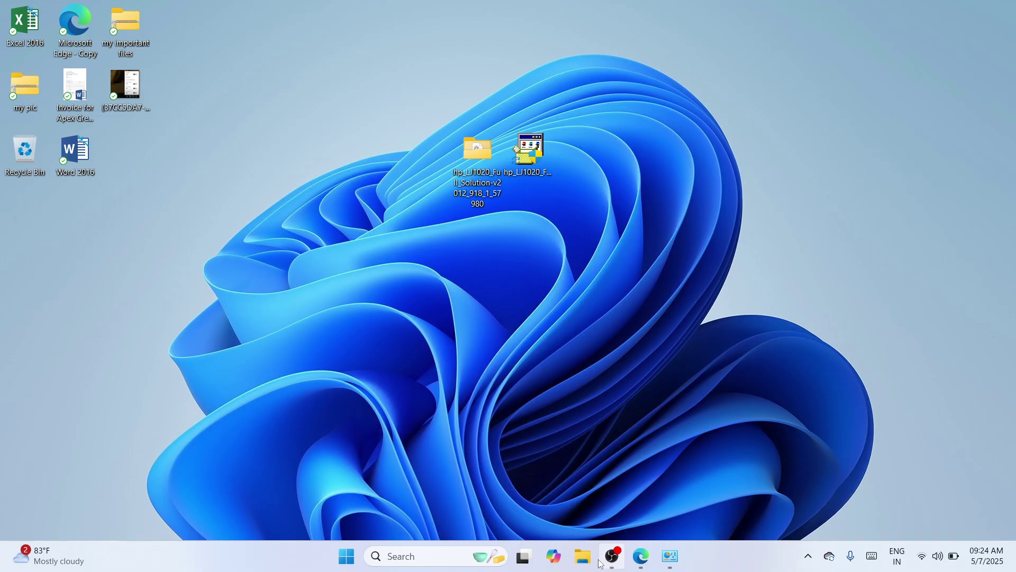
left_click(609, 558)
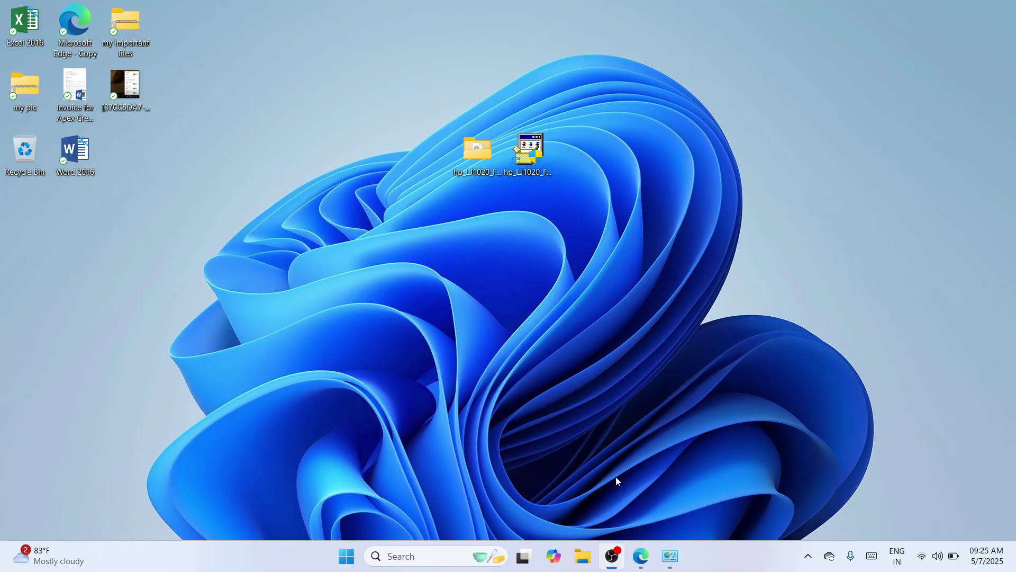